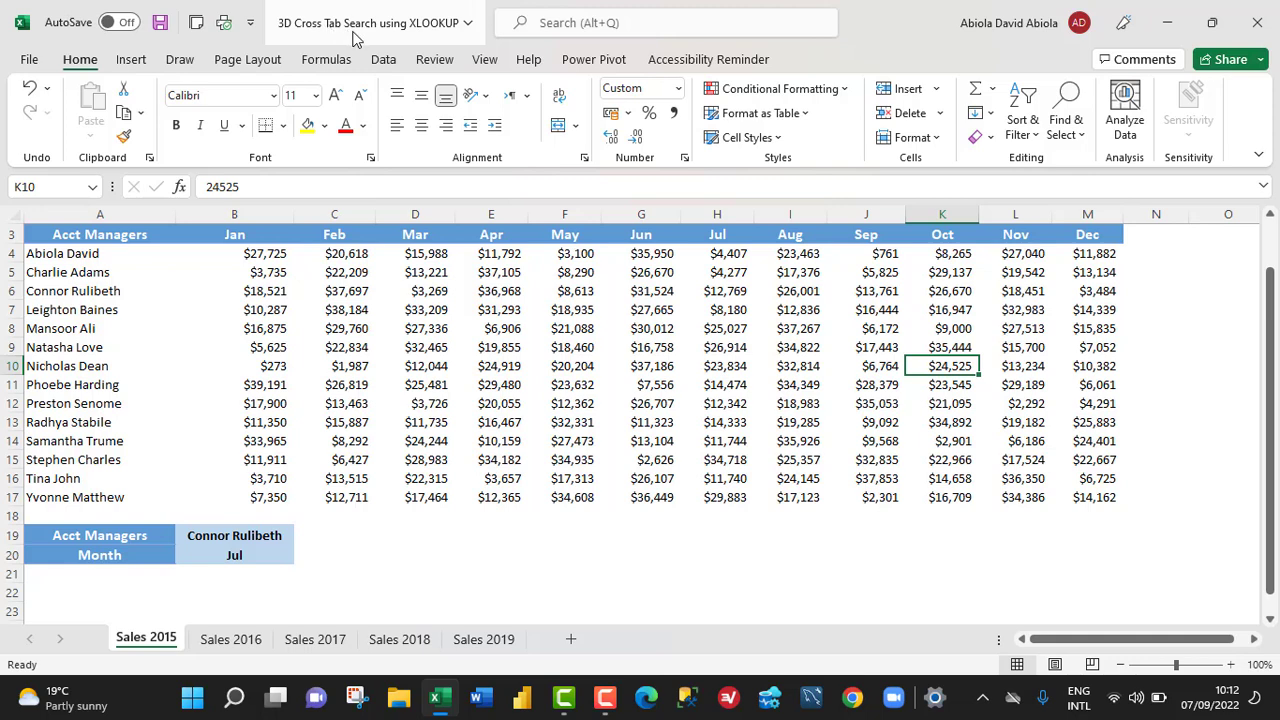
Examine the 2015 sales table's account managers in A4:A17, month headers in row 3 and sales figures in B4:M17
left_click(524, 341)
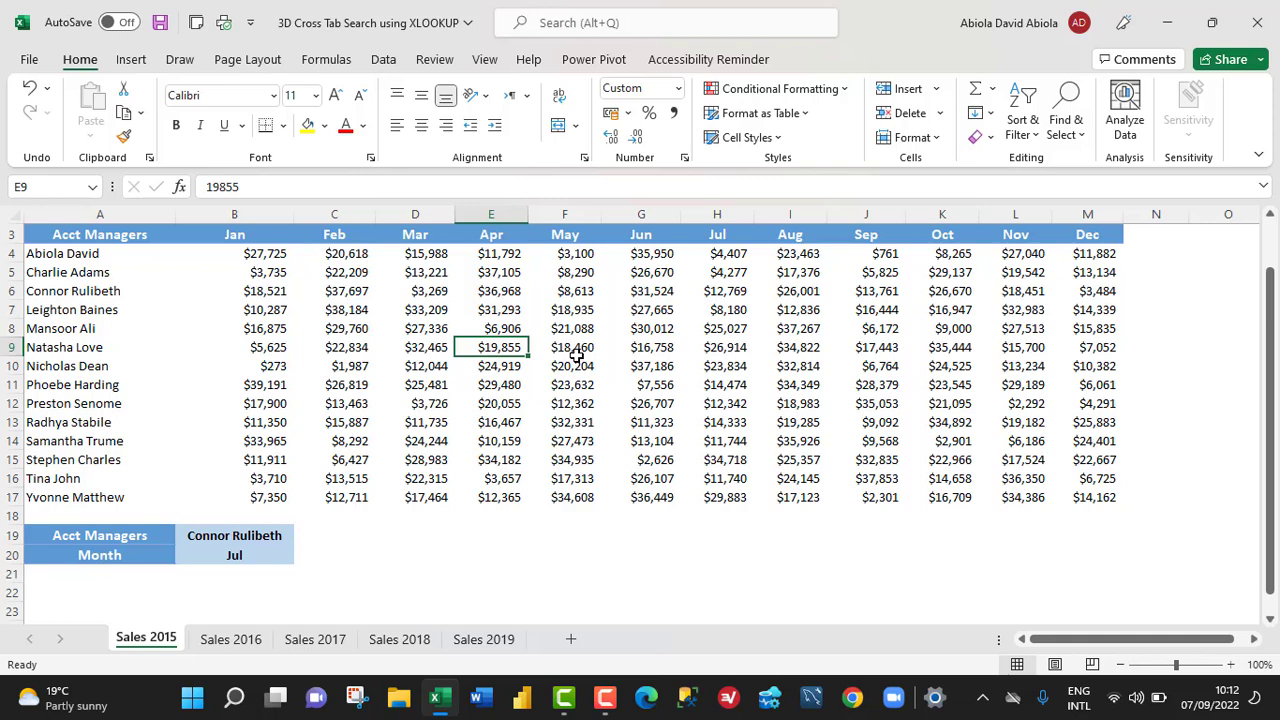
left_click(588, 351)
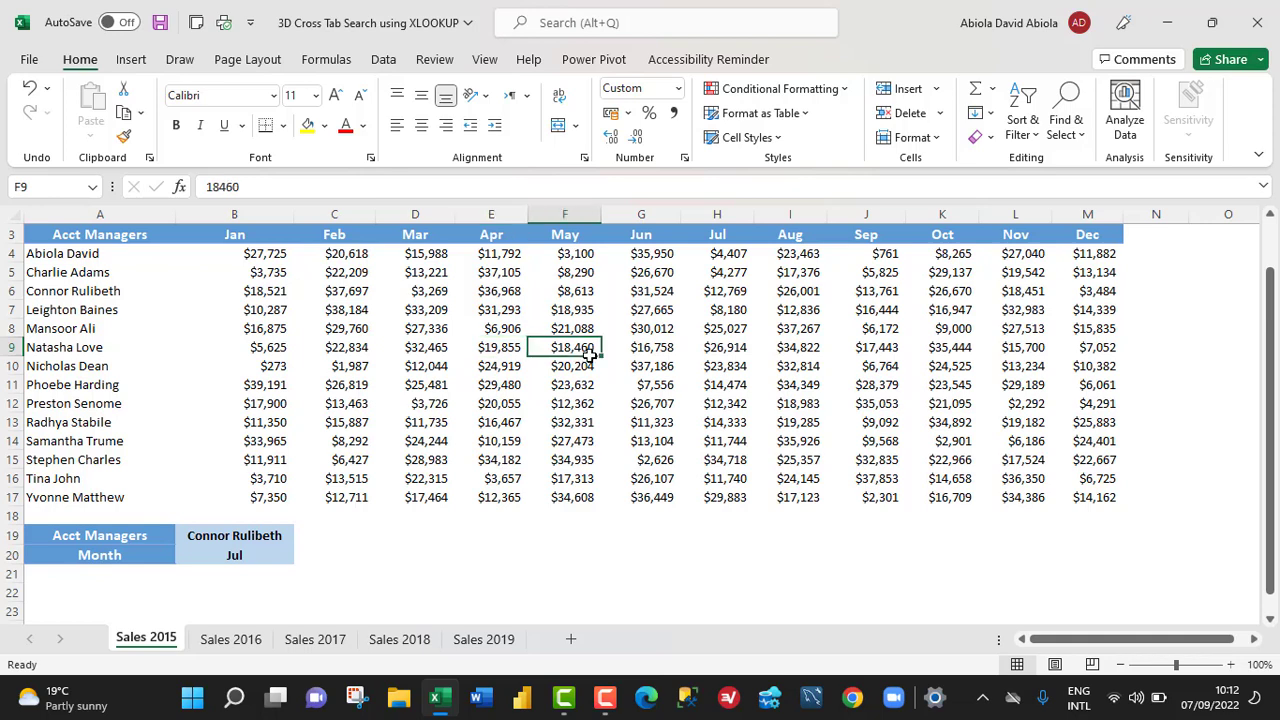
left_click_drag(265, 255, 1132, 512)
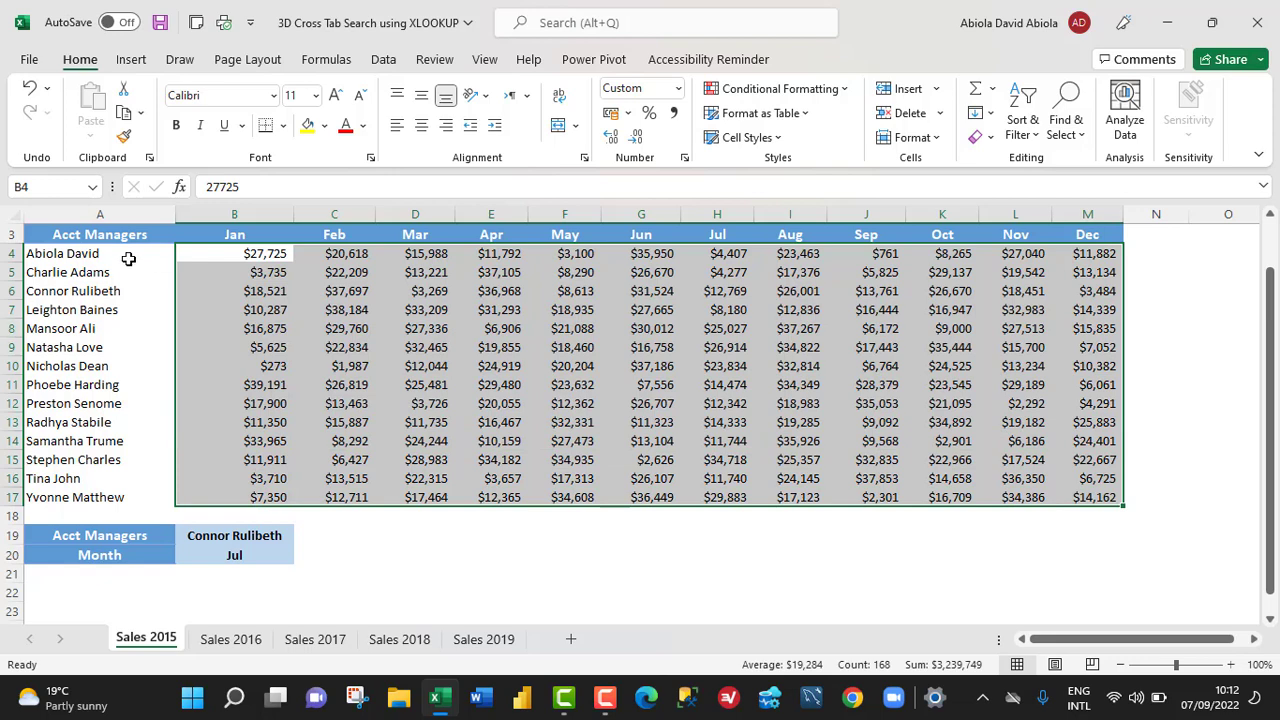
left_click_drag(128, 259, 135, 497)
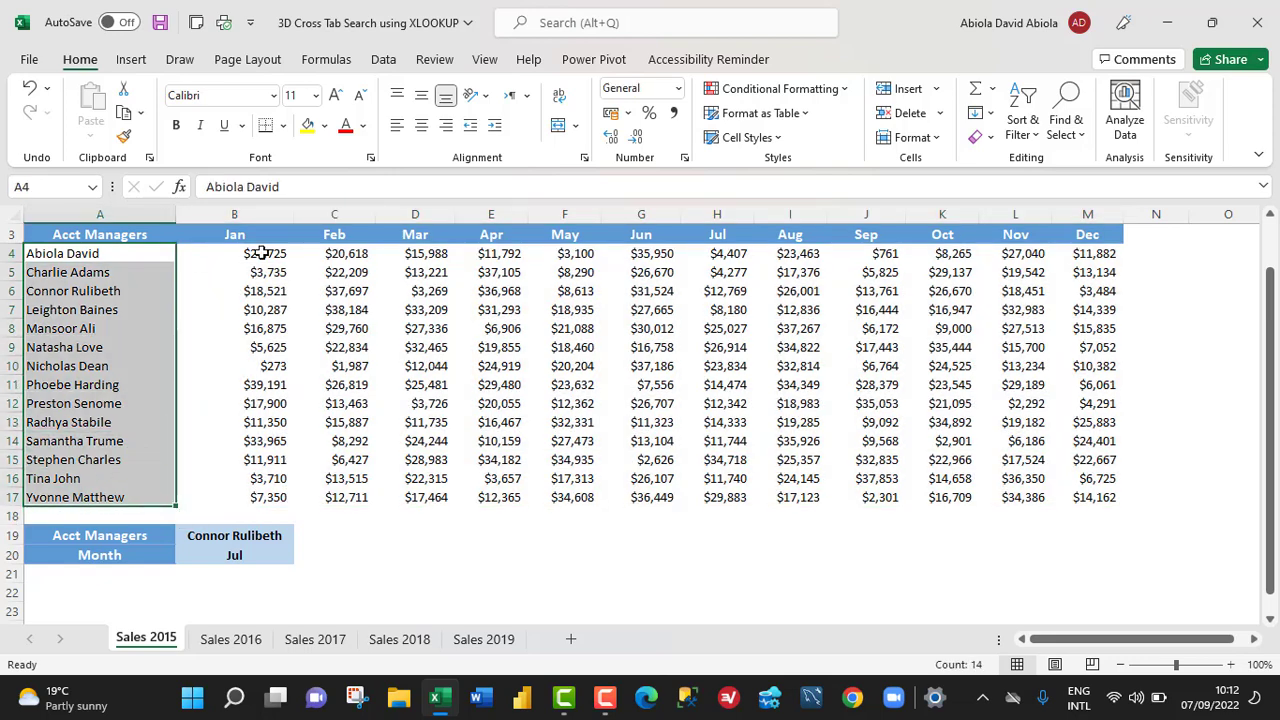
left_click_drag(240, 237, 737, 323)
left_click(370, 485)
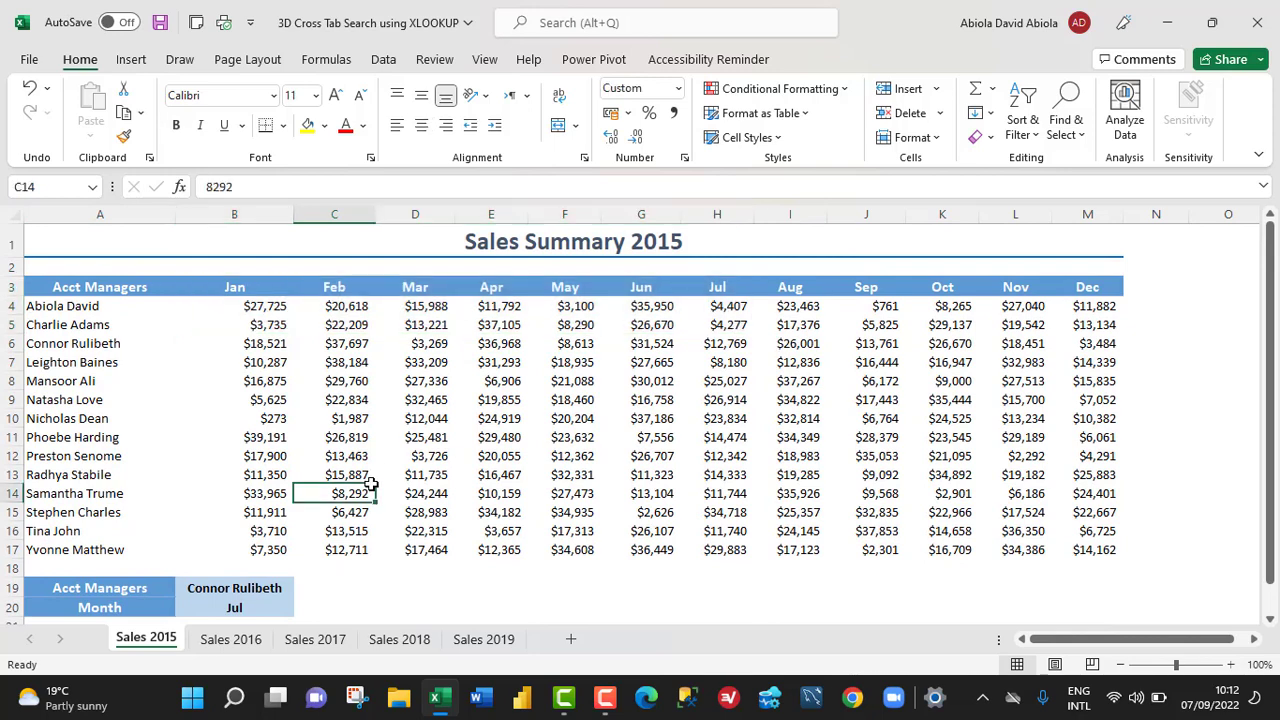
Examine the lookup area below the 2015 table: the manager selector in B19, month selector in B20 and merged result cell A21
key("Home")
key("Down")
key("Down")
key("Down")
key("Down")
key("Down")
key("Down")
key("Down")
key("Down")
key("Down")
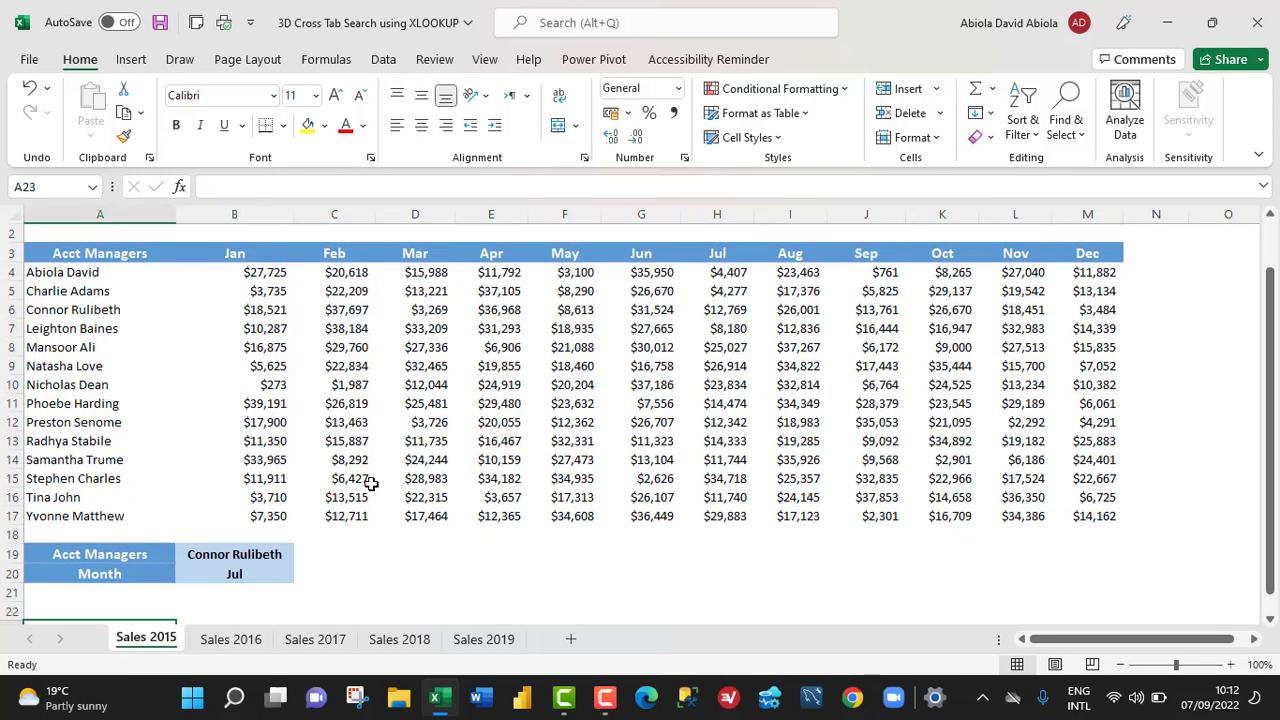
key("Up")
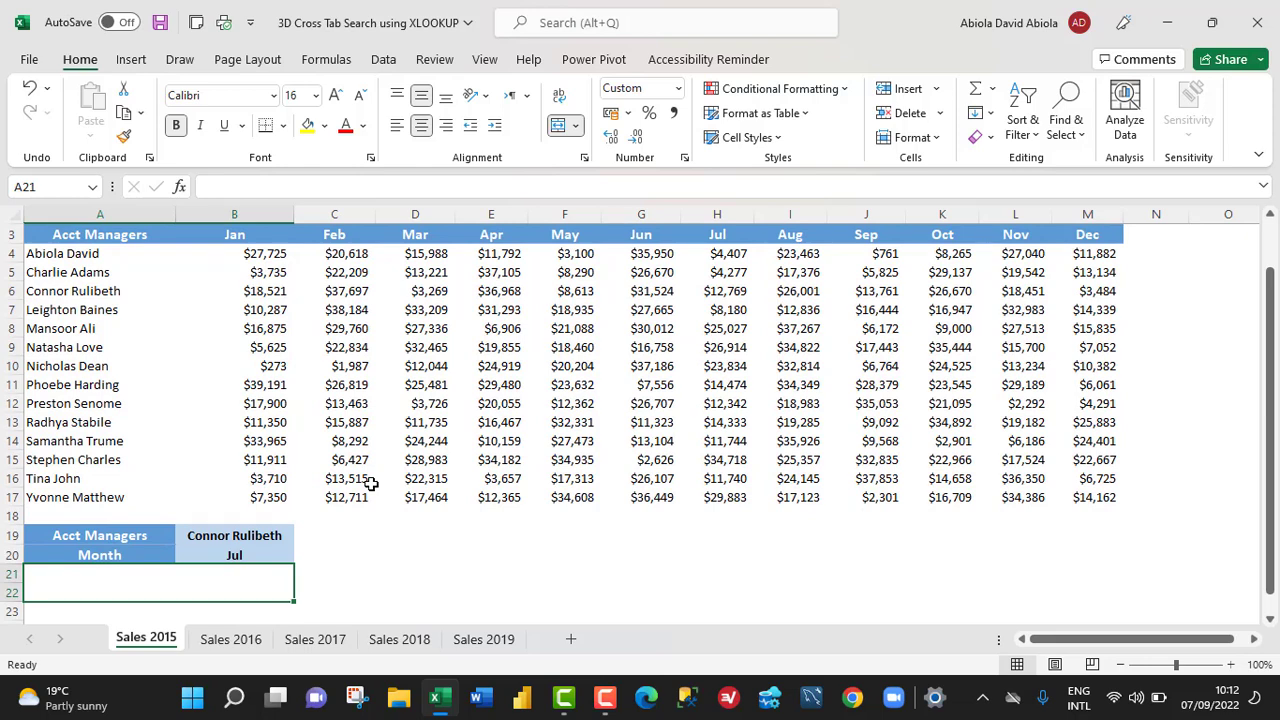
left_click(240, 534)
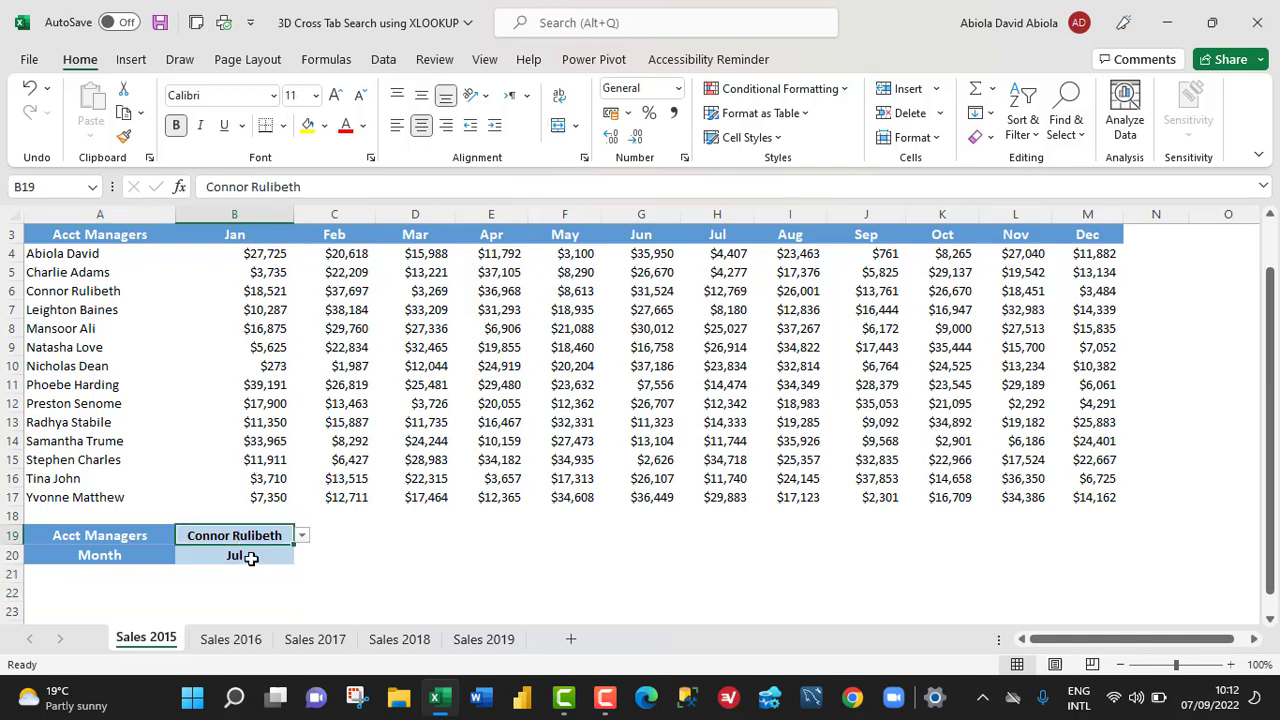
left_click(253, 557)
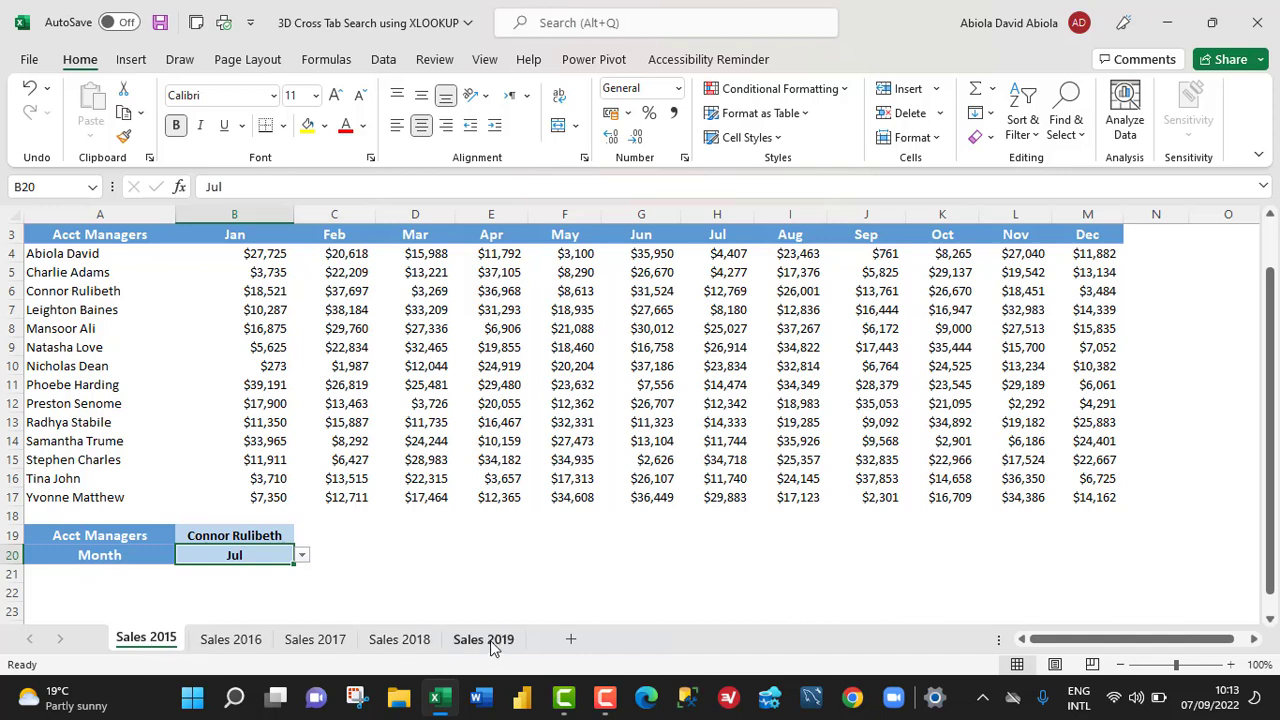
Group sheets Sales 2015 through Sales 2019 and start the formula in merged cell A21 with =XLOOKUP(B19,A4:A17,B4:M17)
left_click(189, 580)
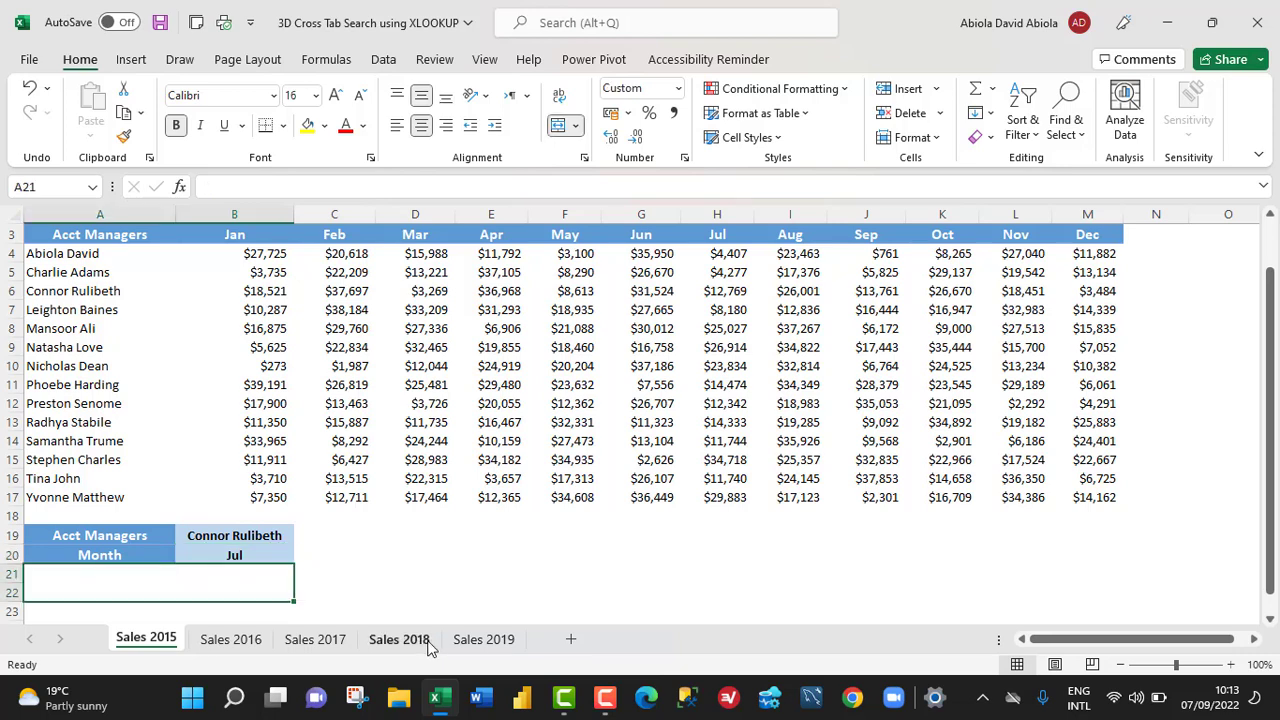
left_click(476, 645, "shift")
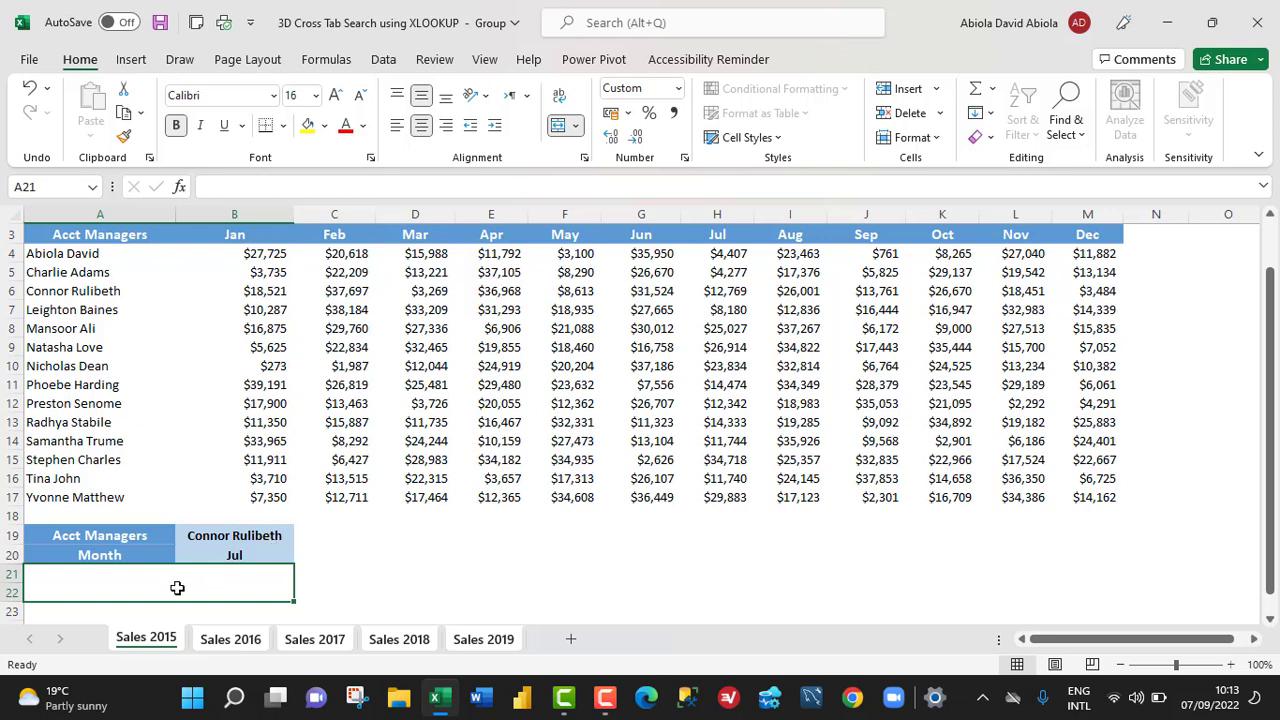
type("=xlo")
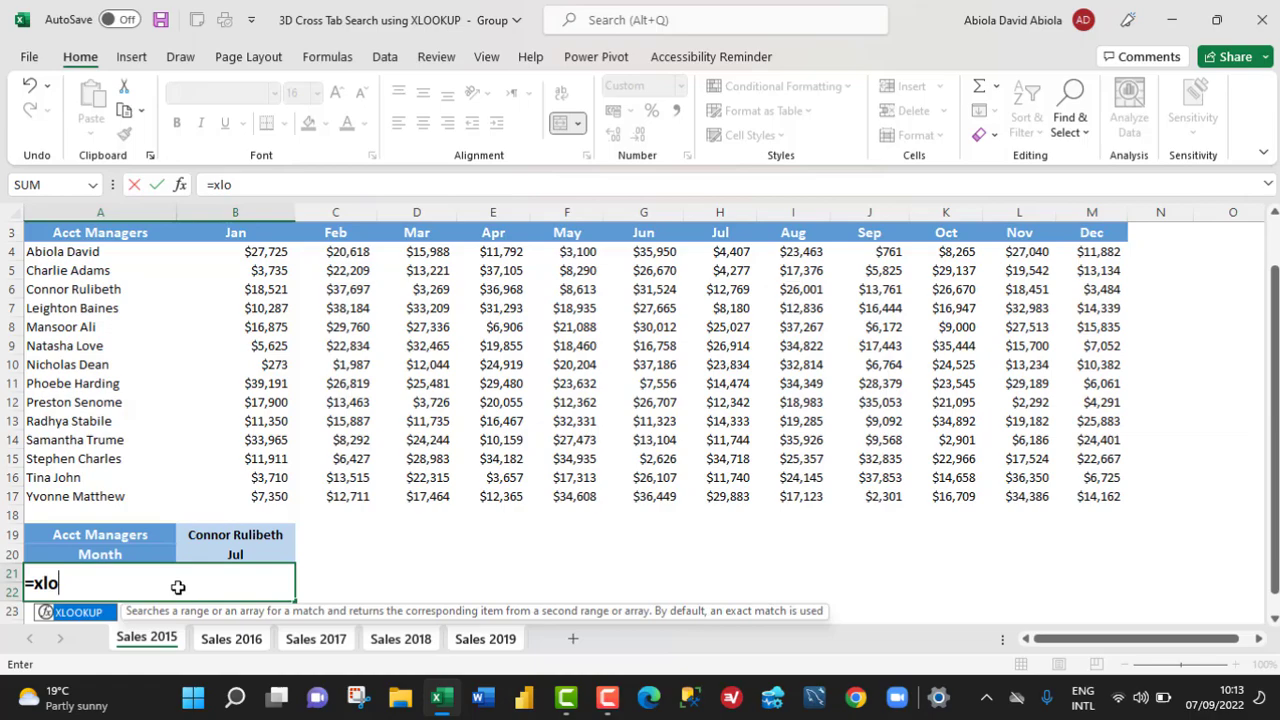
key("Tab")
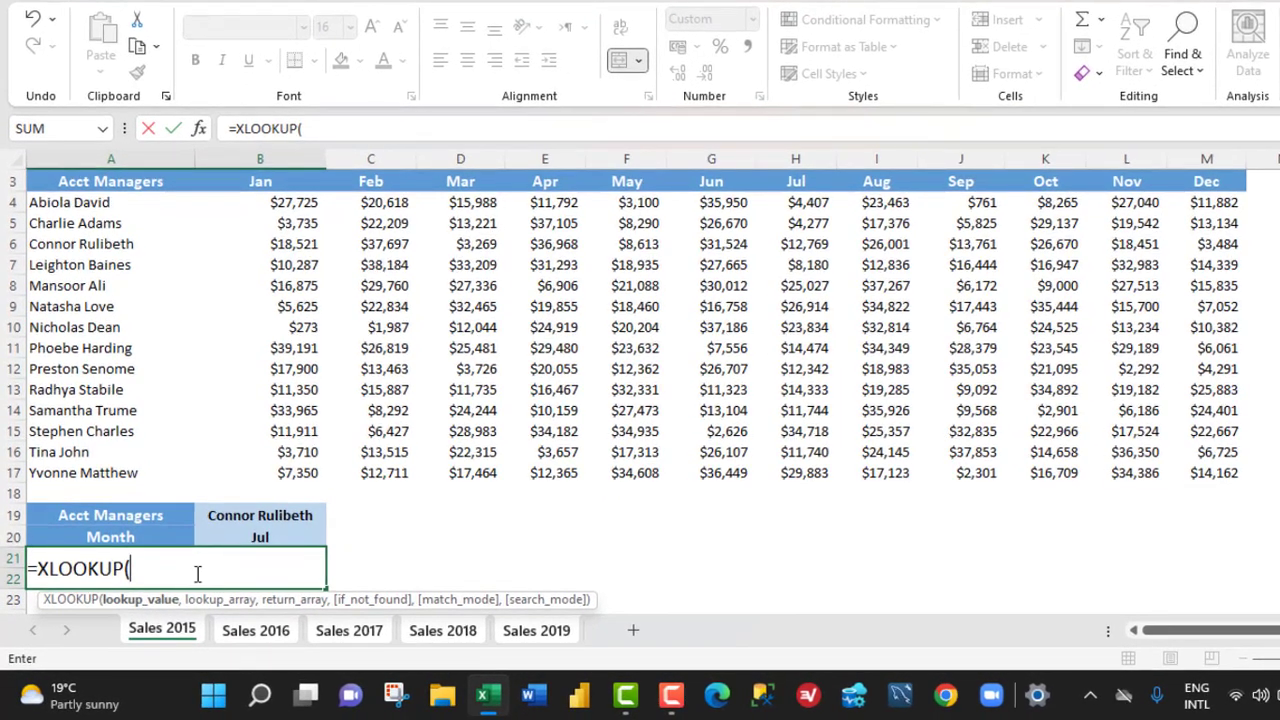
left_click(270, 515)
type(",")
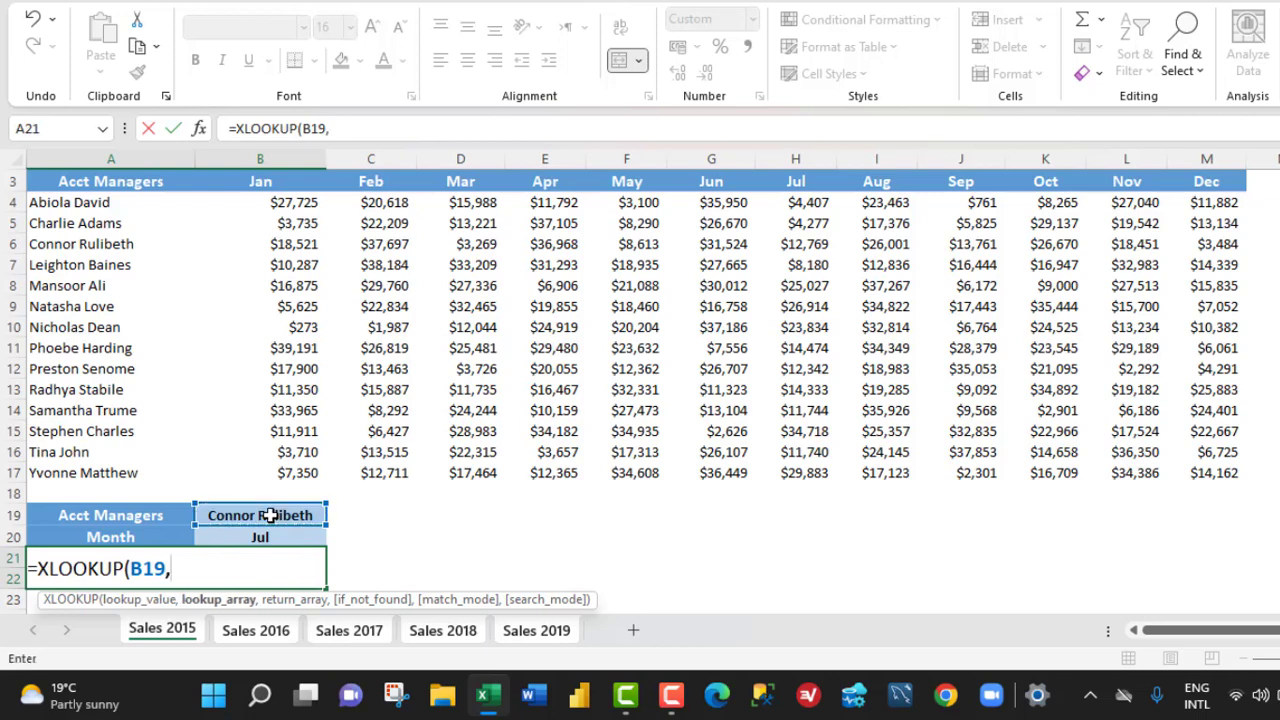
left_click_drag(92, 208, 124, 468)
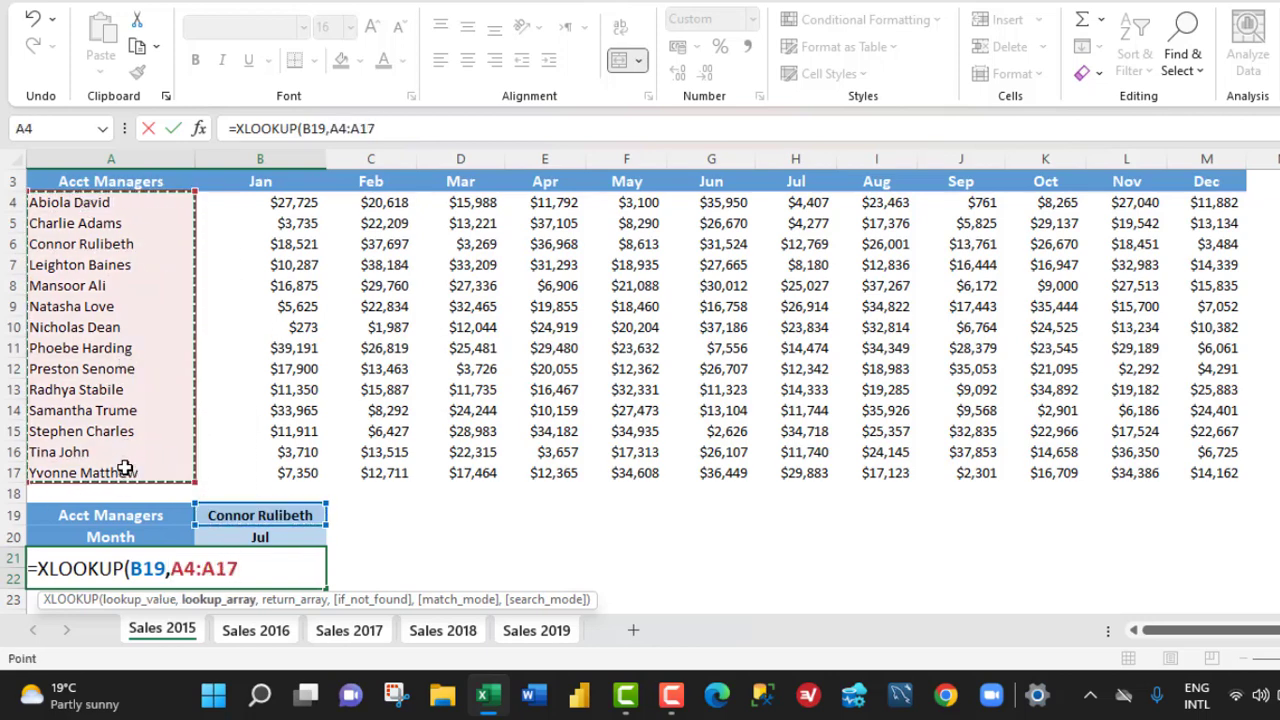
type(",")
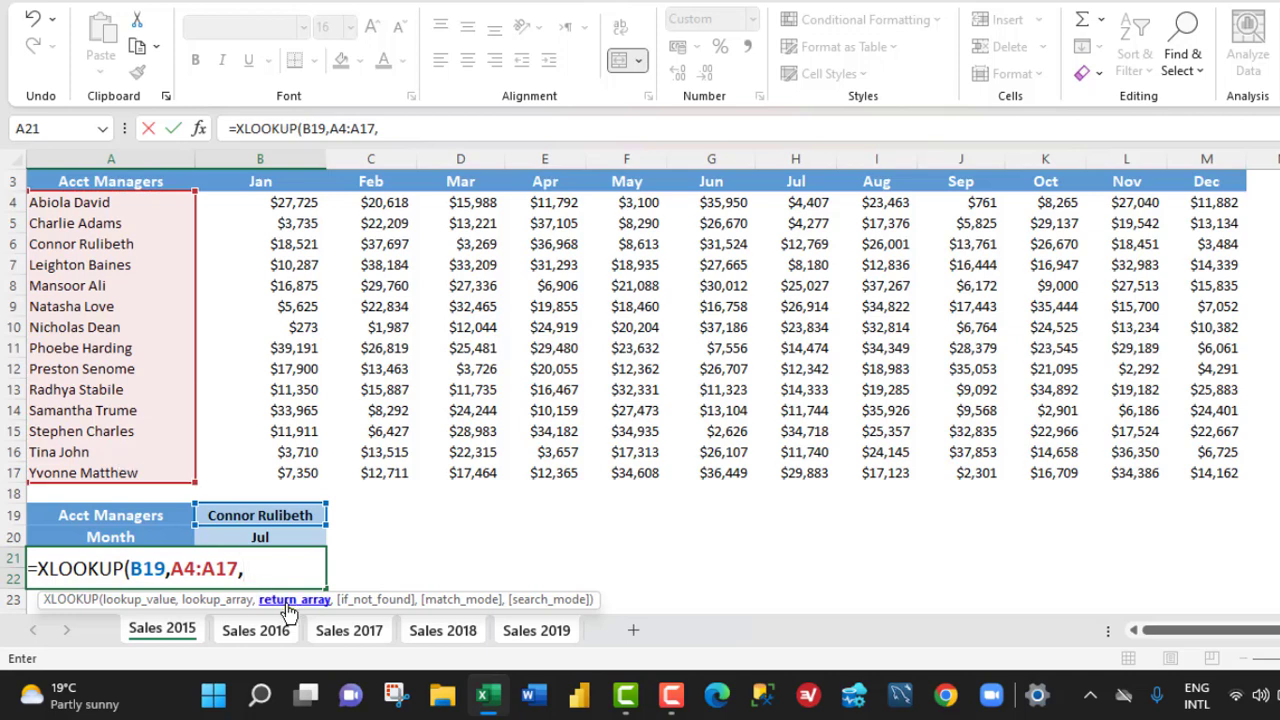
left_click(234, 202)
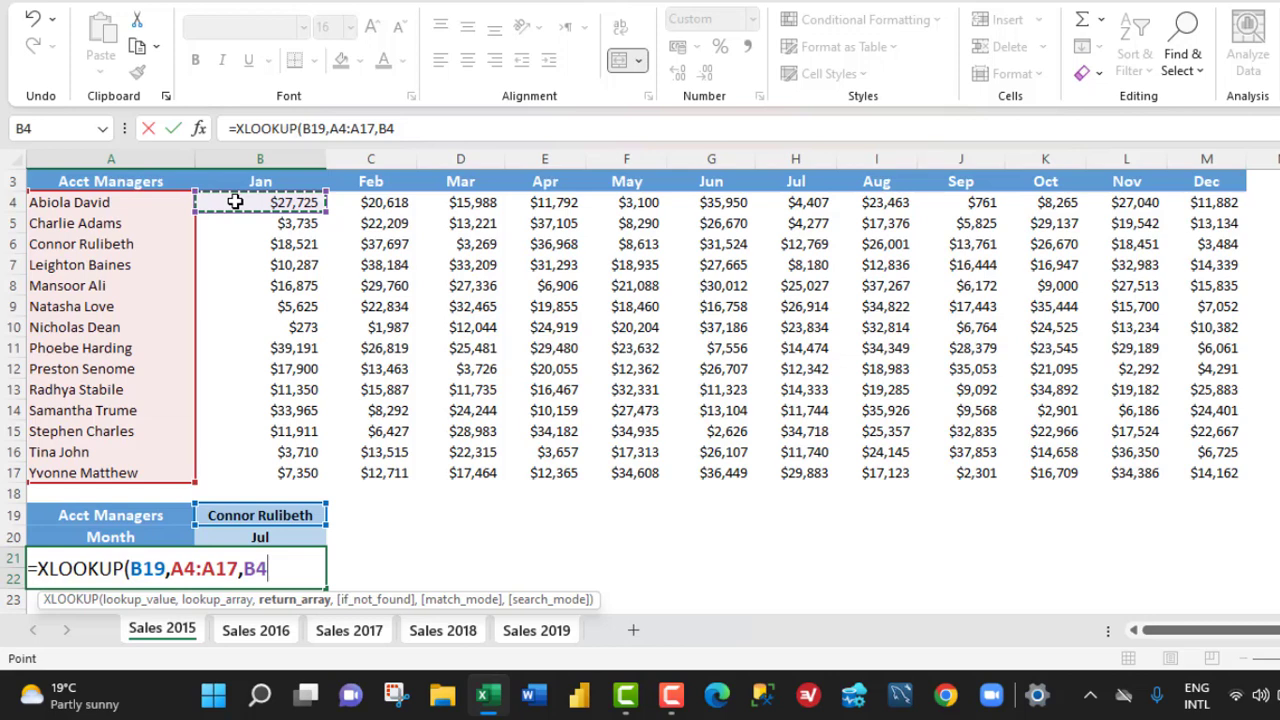
key("ctrl+shift+Right")
key("ctrl+shift+Down")
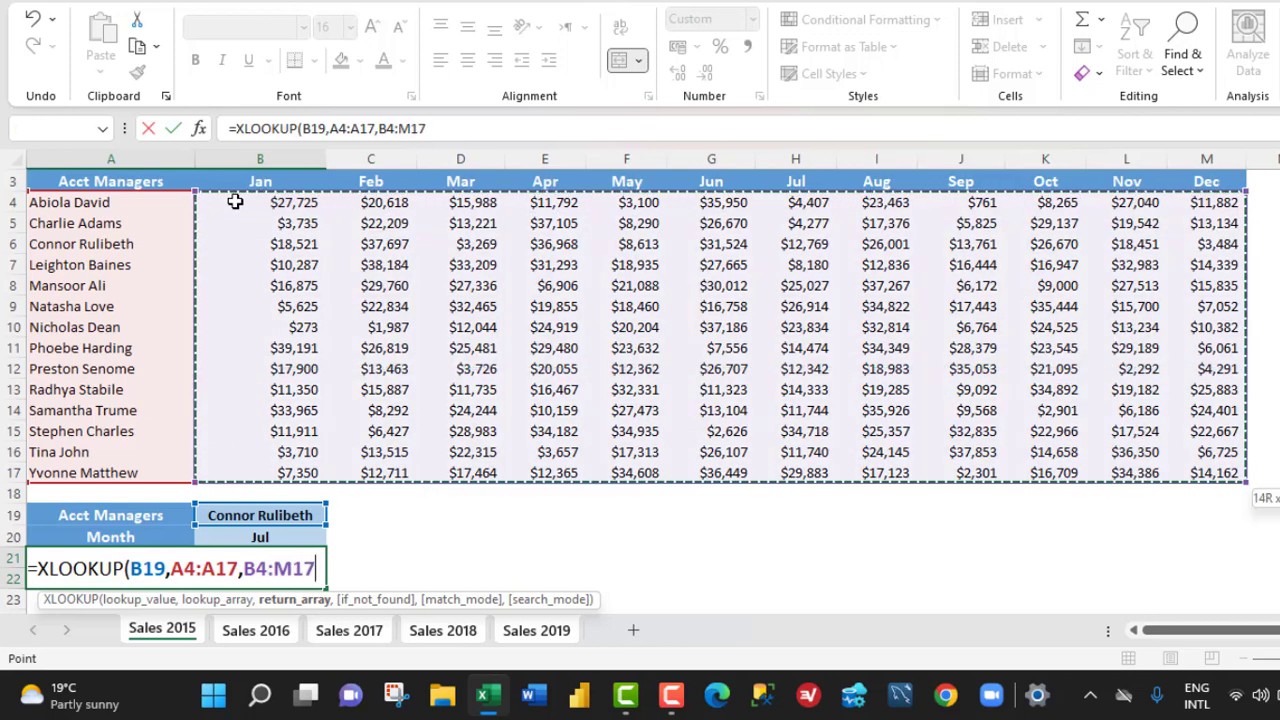
type(")")
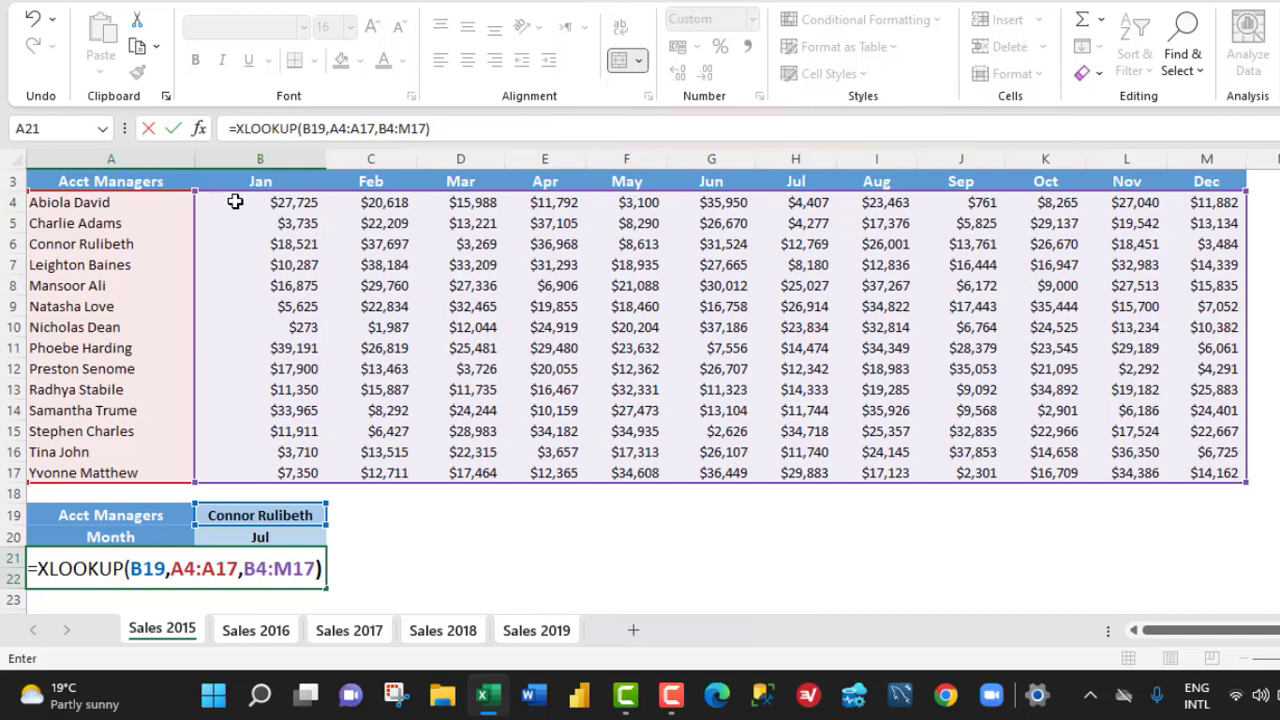
Add a space and XLOOKUP(B20,B3:M3,B4:M17) to intersect both lookups, and enter the formula on all grouped sheets
type(" xlo")
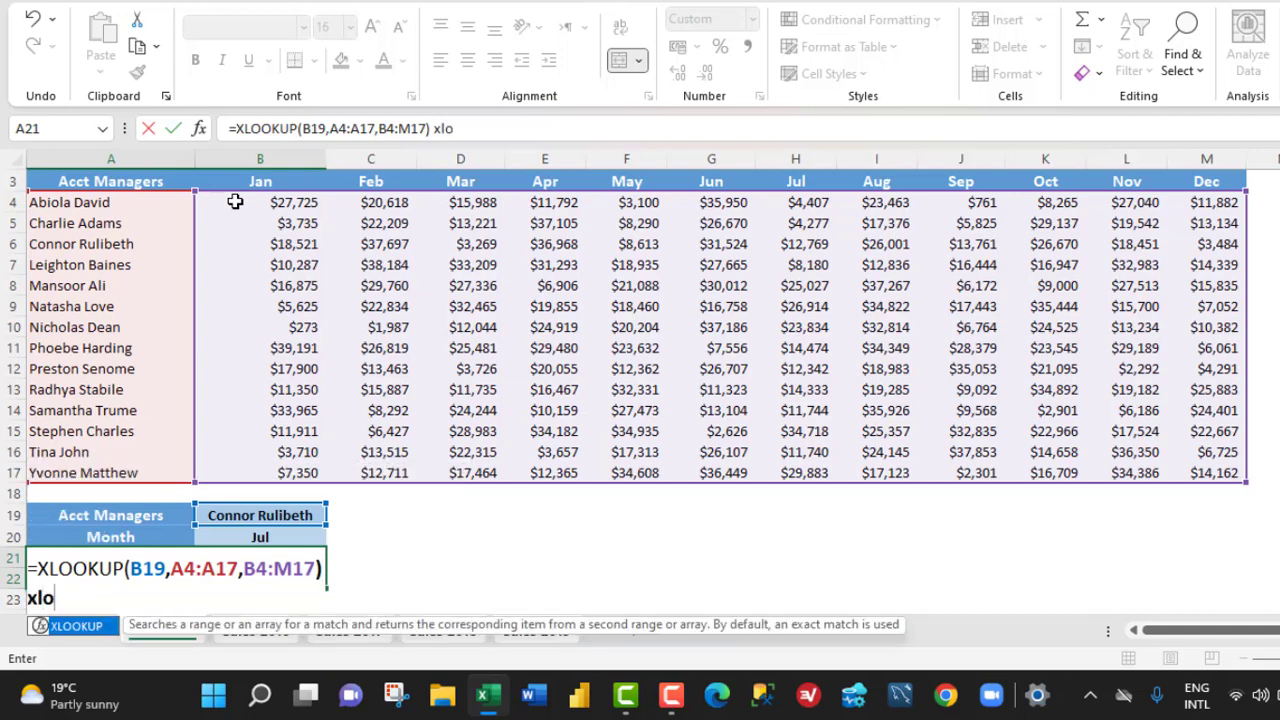
key("Tab")
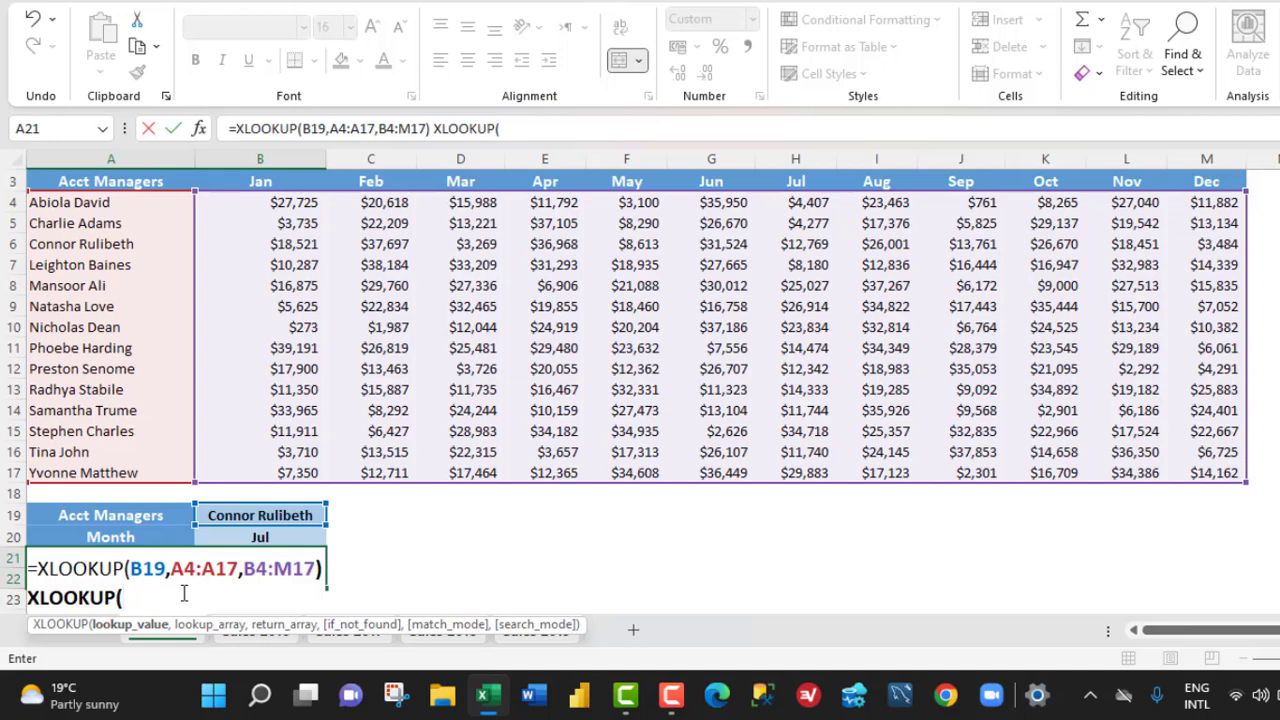
left_click(271, 538)
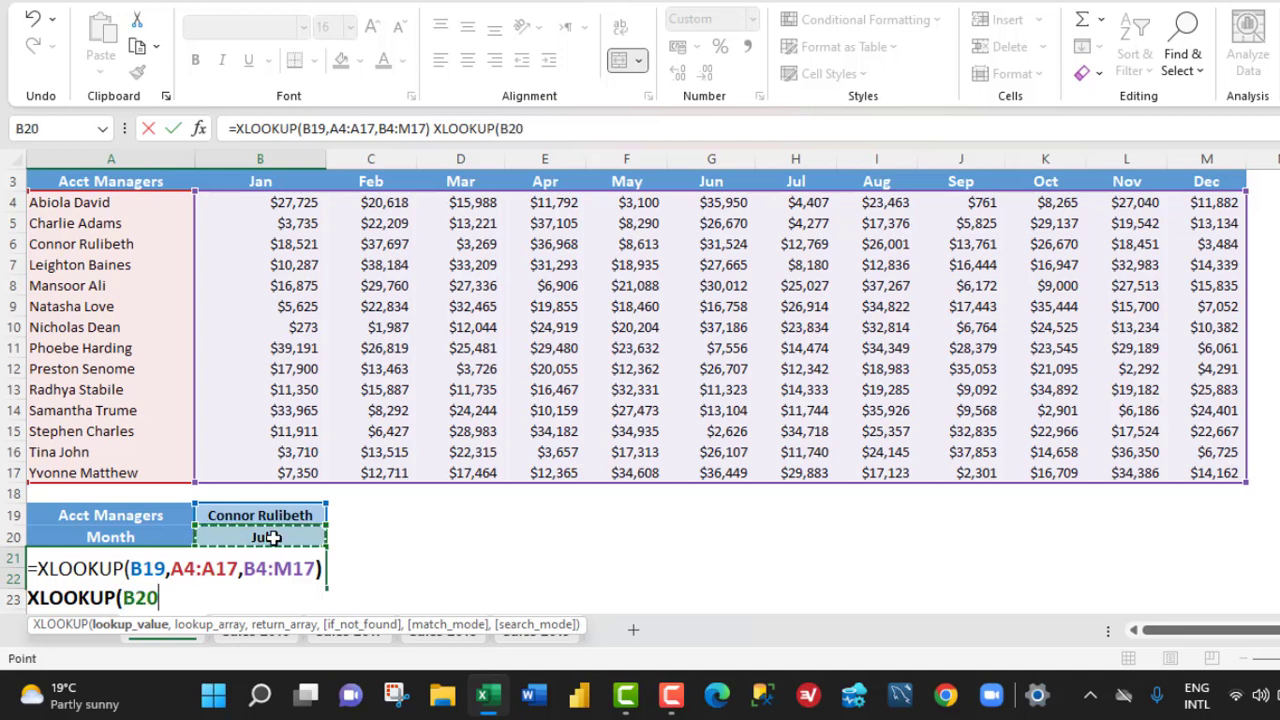
type(",")
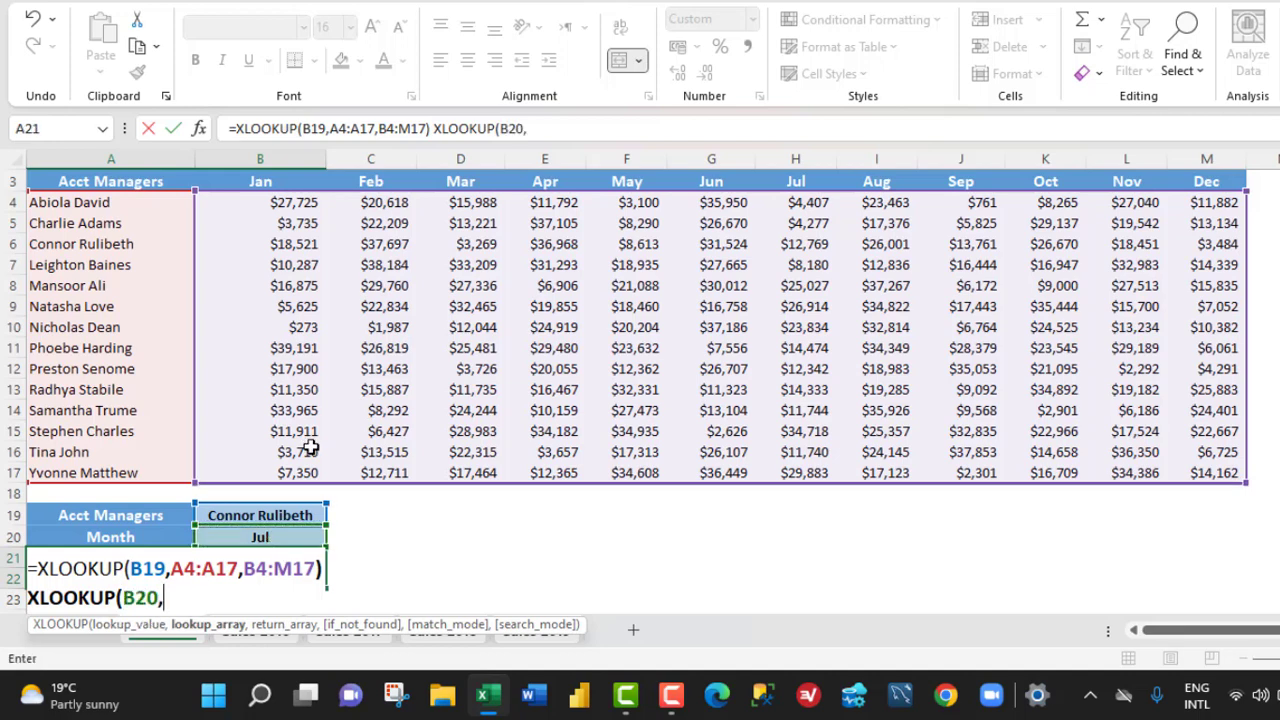
left_click(257, 181)
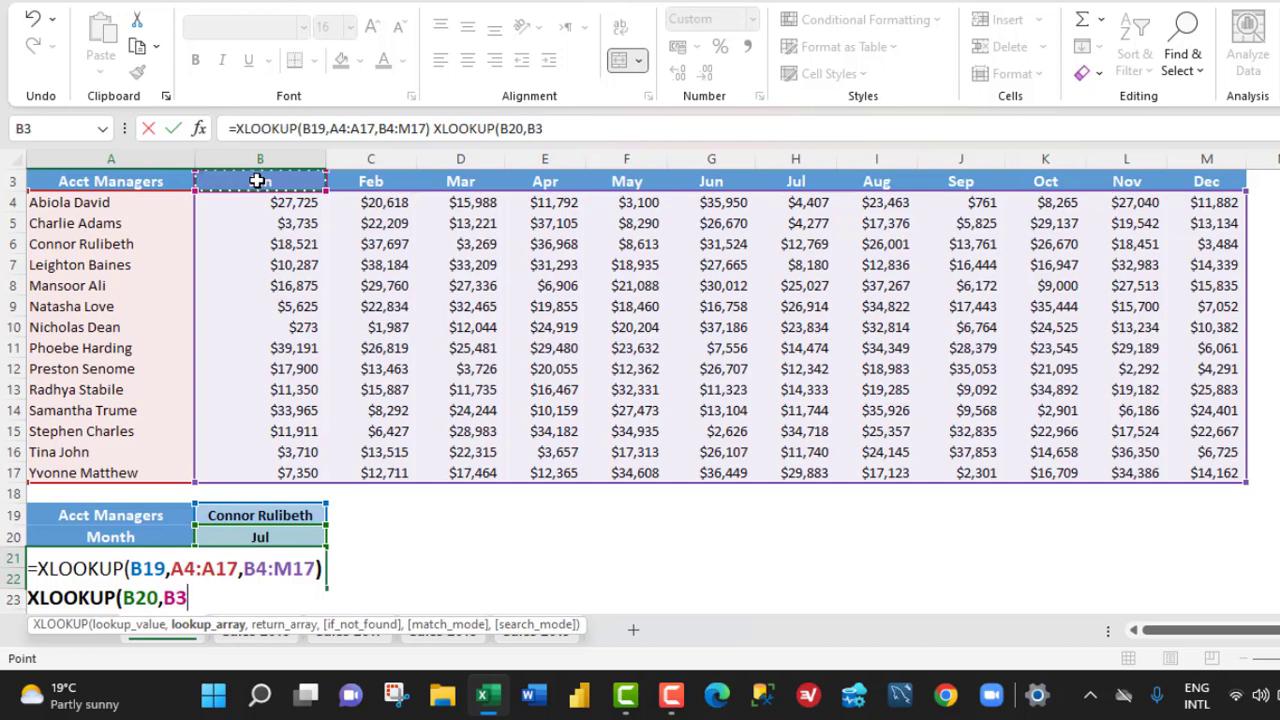
key("ctrl+shift+Right")
type(",")
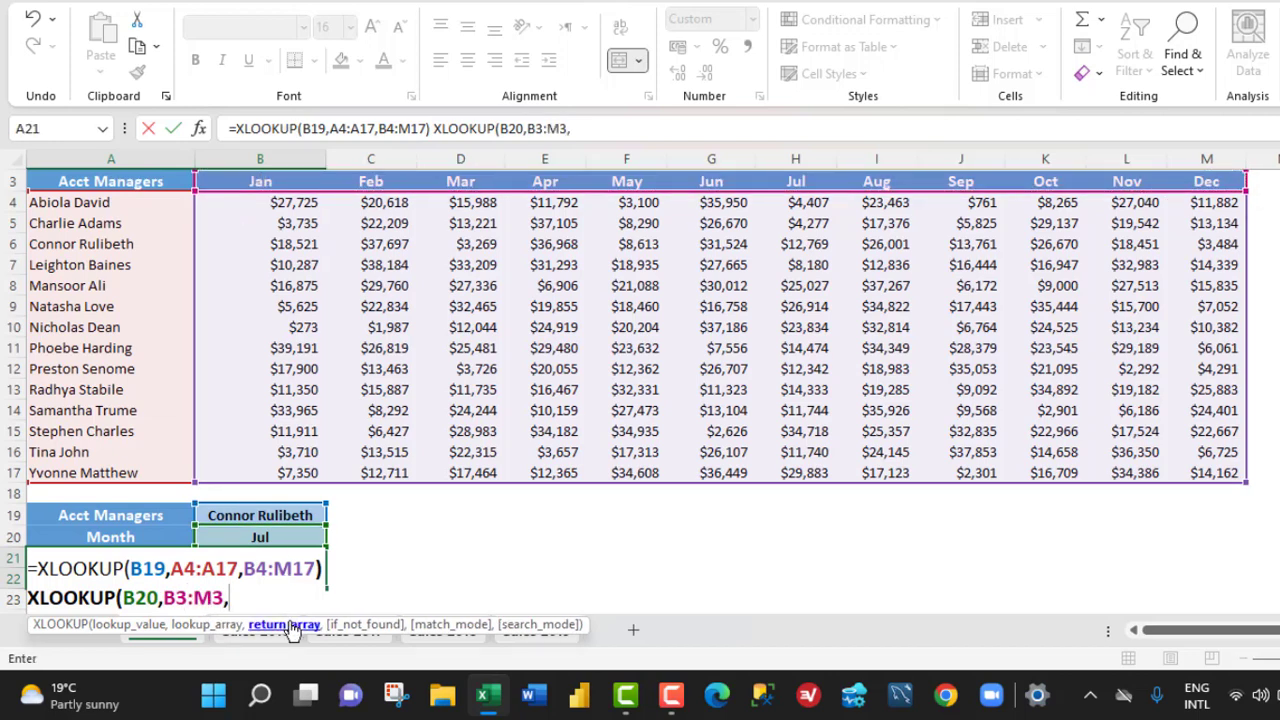
left_click(229, 204)
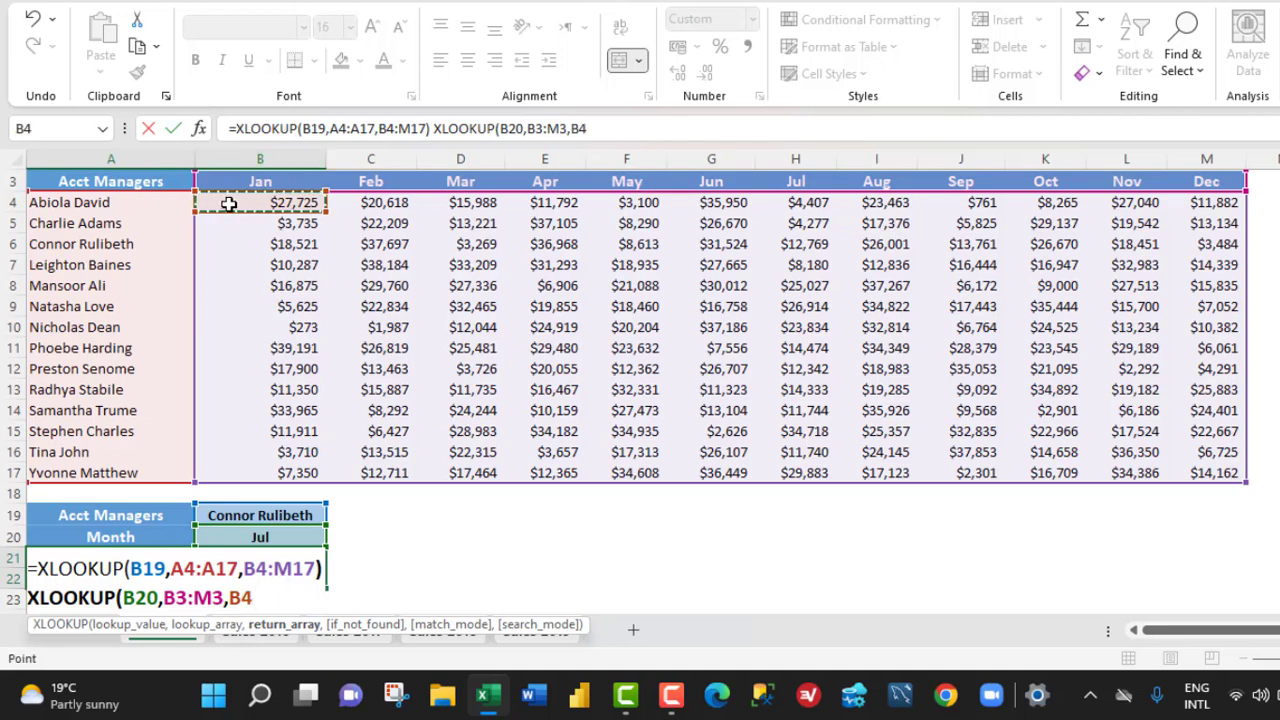
key("ctrl+shift+Right")
key("ctrl+shift+Down")
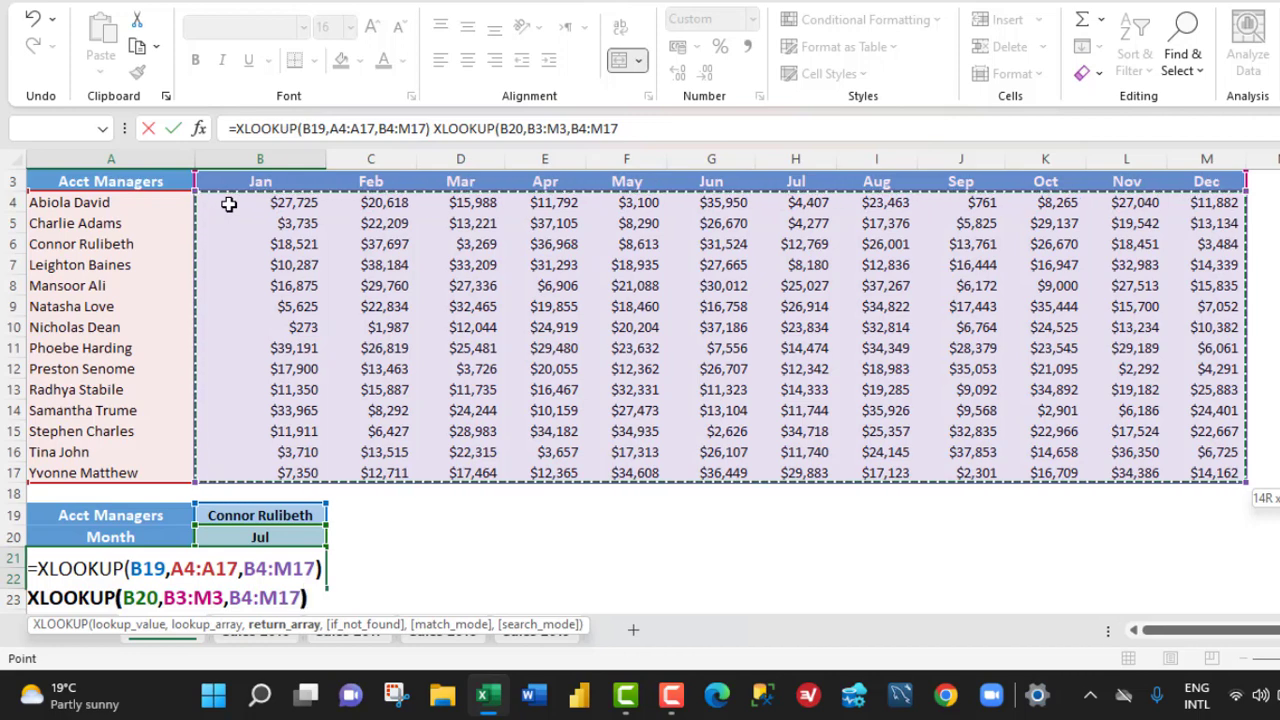
type(")")
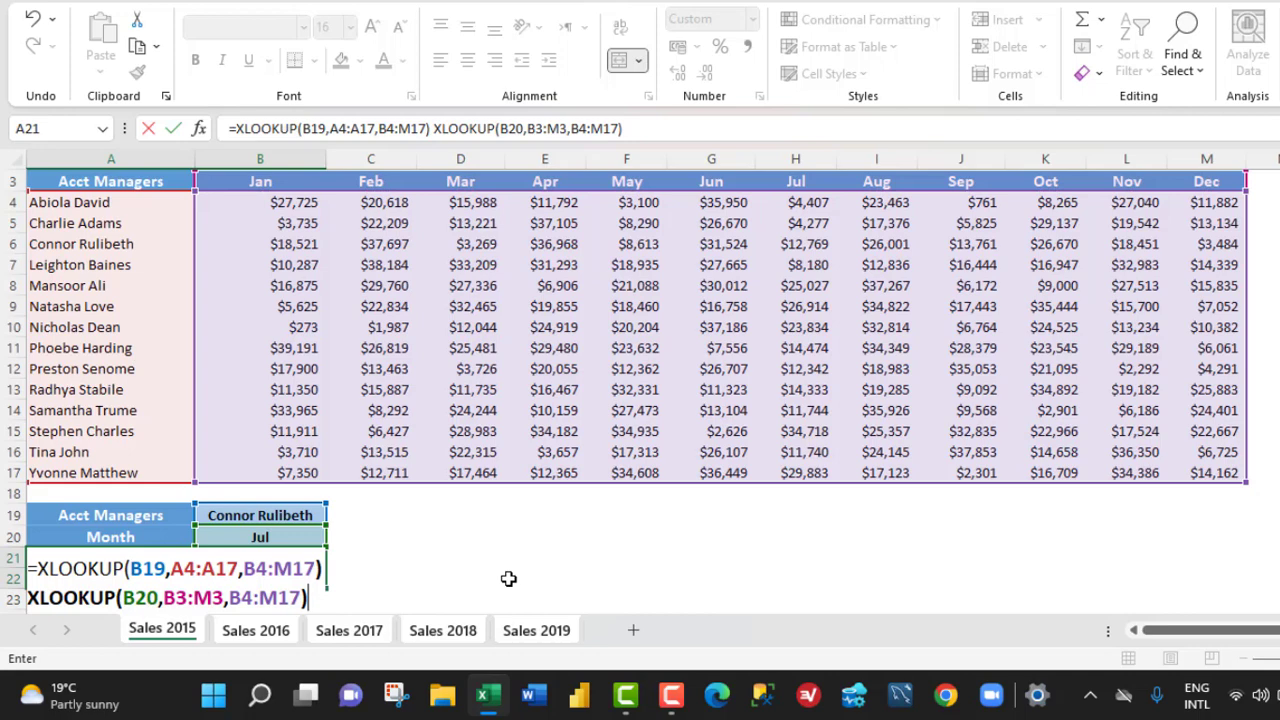
key("ctrl+Return")
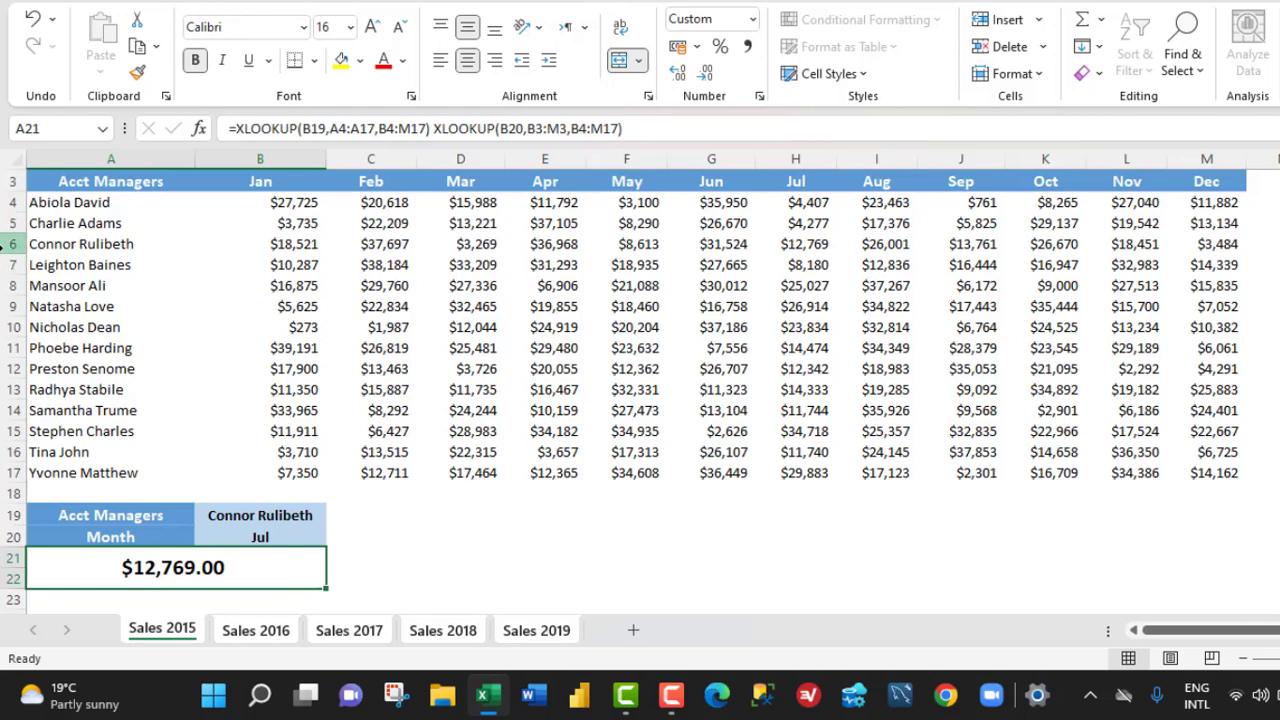
Check the Sales 2015 lookup result by highlighting the chosen manager's row 6 together with the Jul column H
left_click(8, 244)
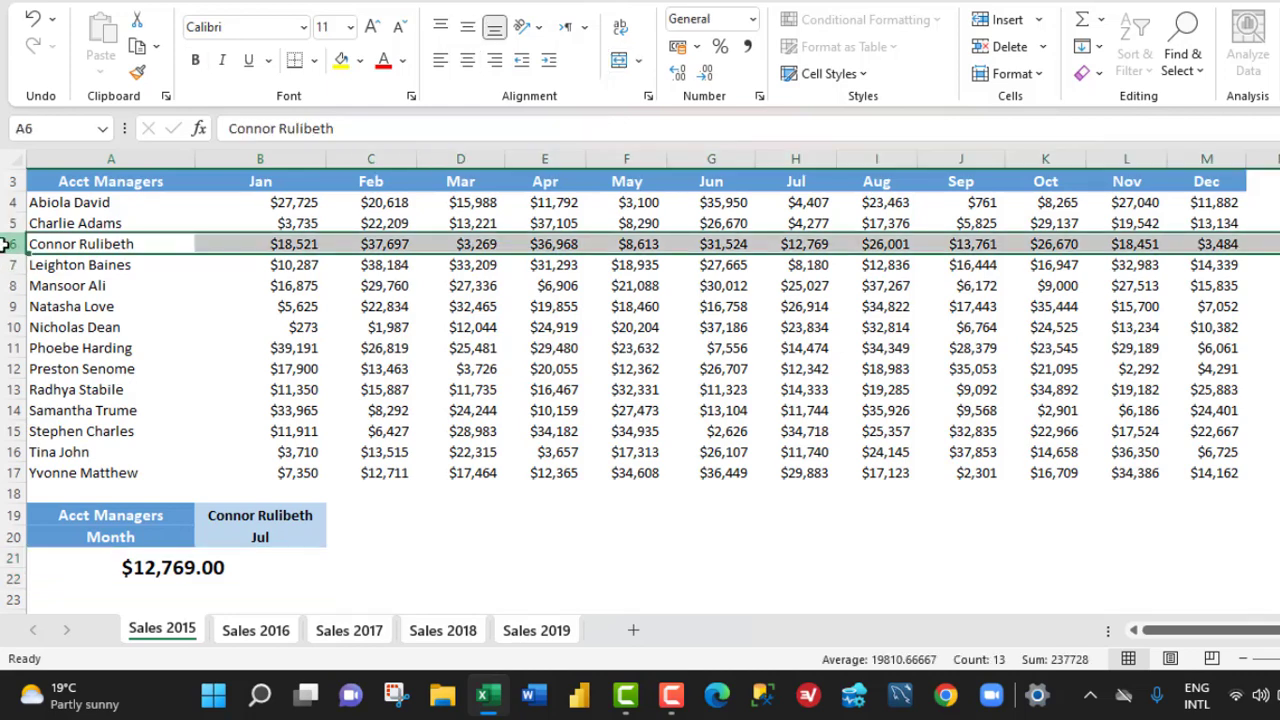
left_click(793, 158)
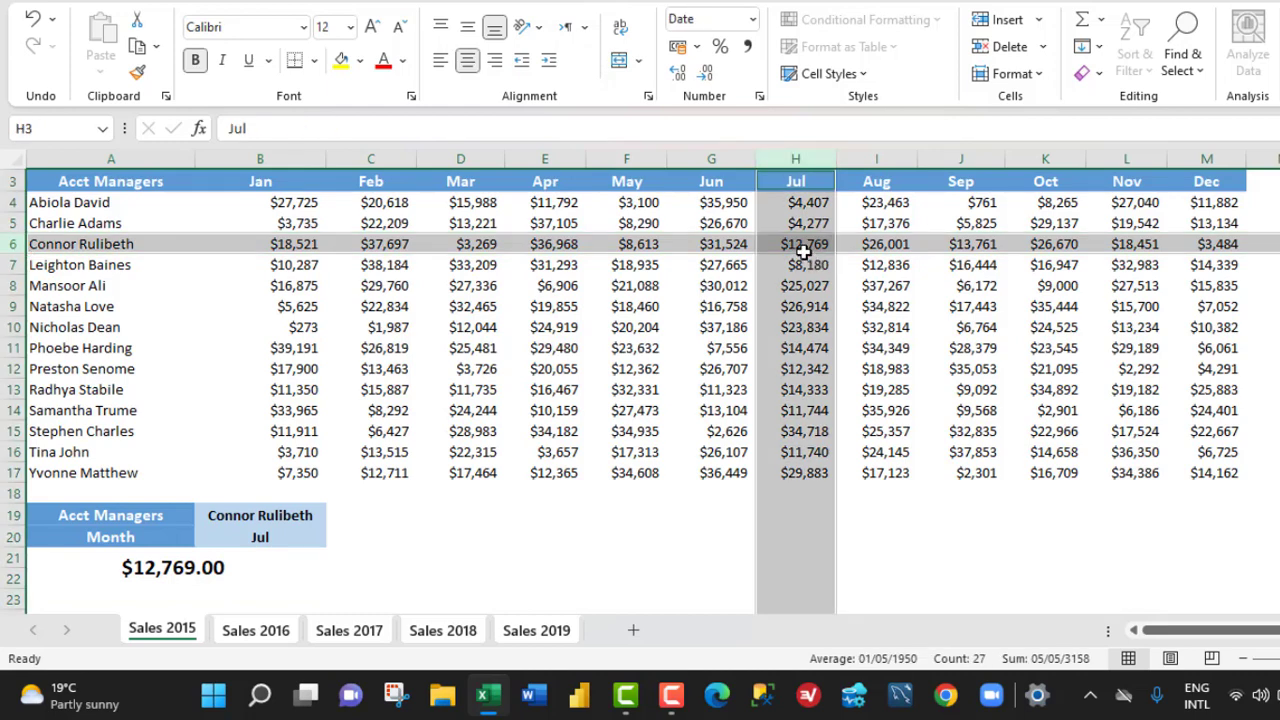
Ungroup the sheets by switching to Sales 2017, and check its A21 result by highlighting row 11 together with the Sep column J
left_click(360, 634)
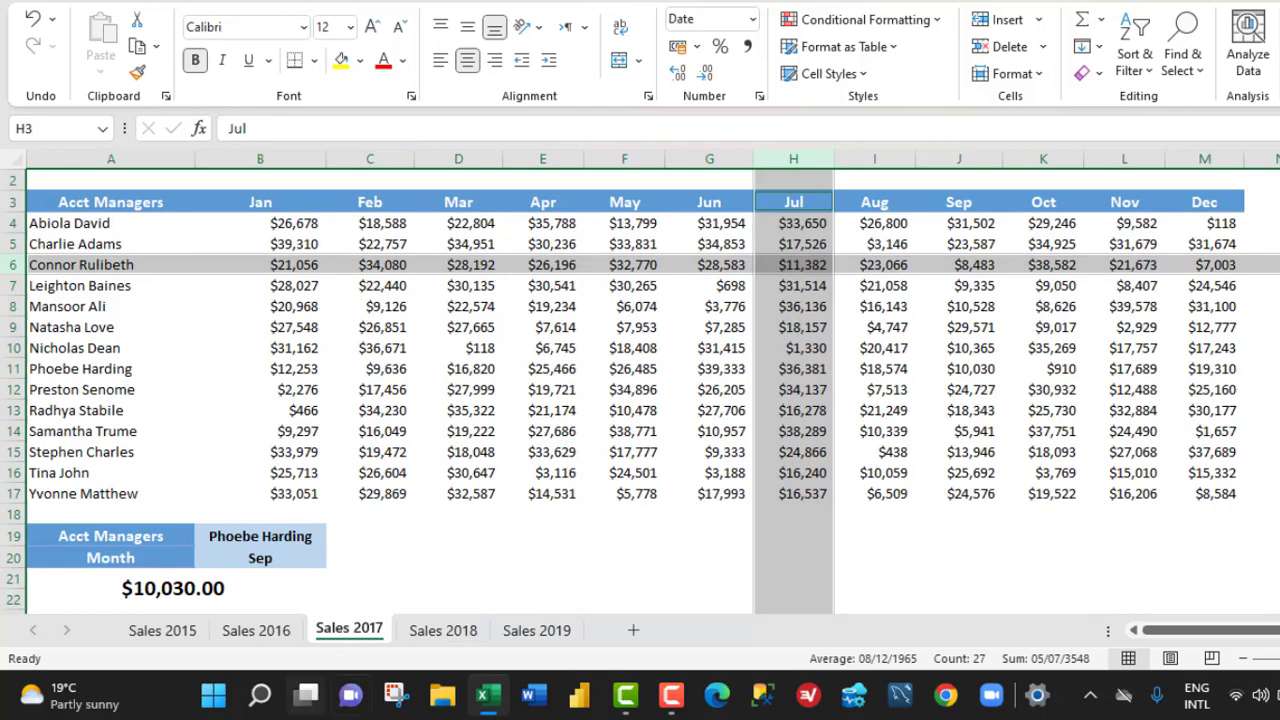
left_click(318, 472)
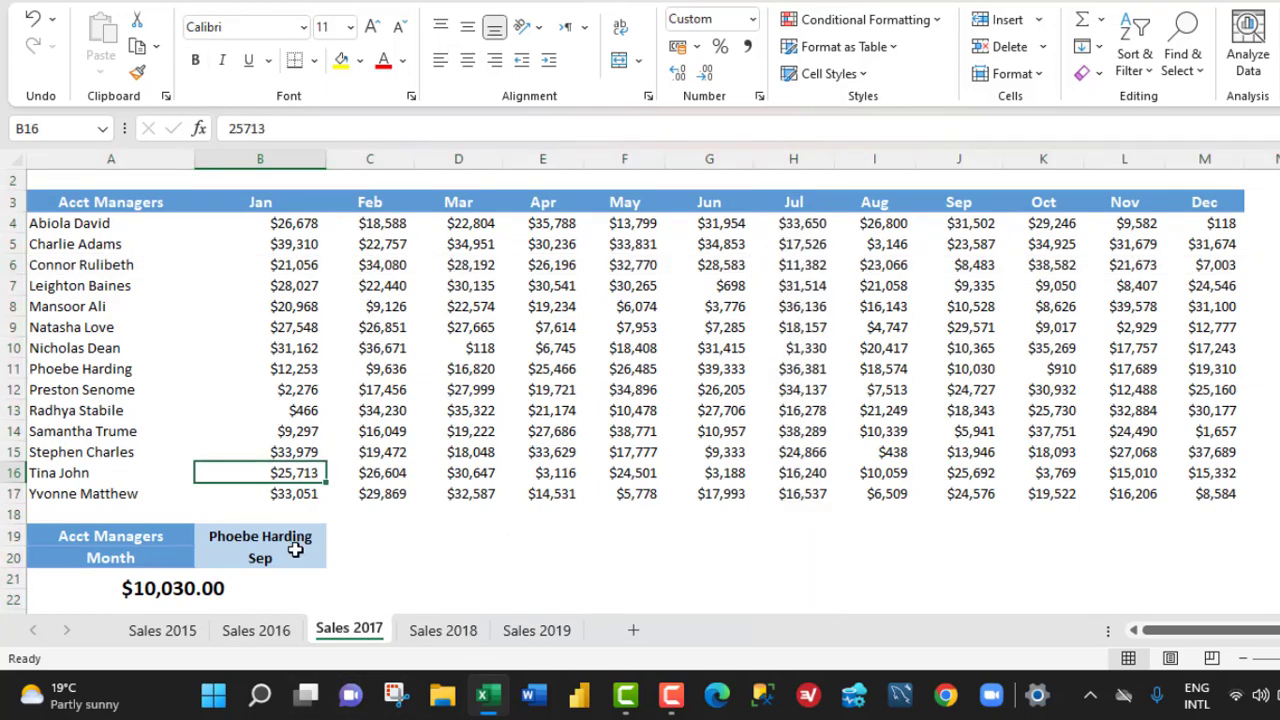
left_click(158, 597)
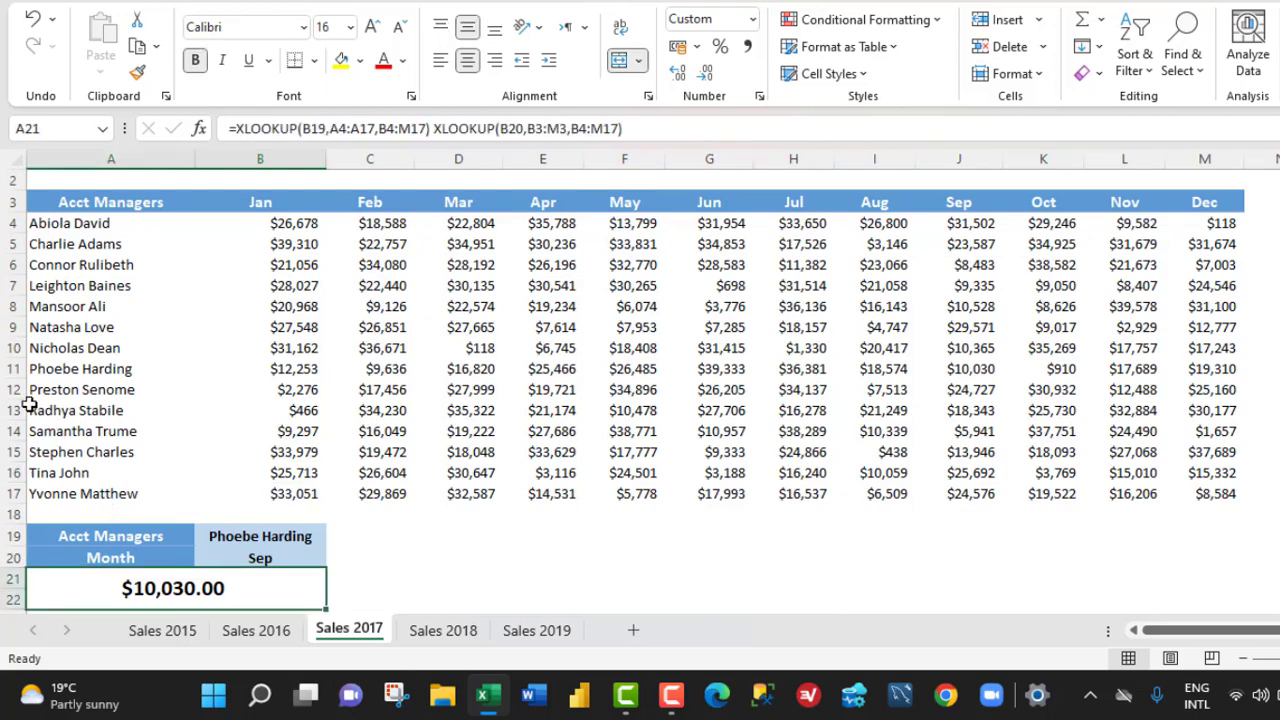
left_click(8, 369)
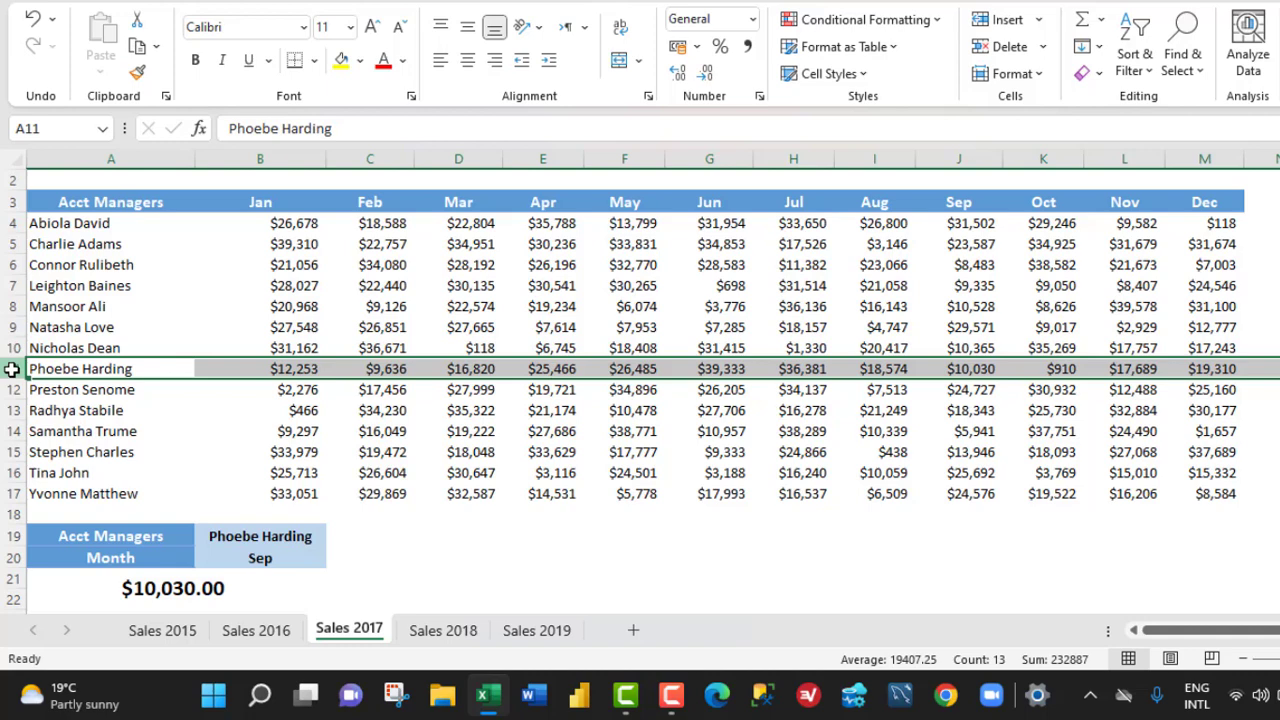
left_click(966, 159, "ctrl")
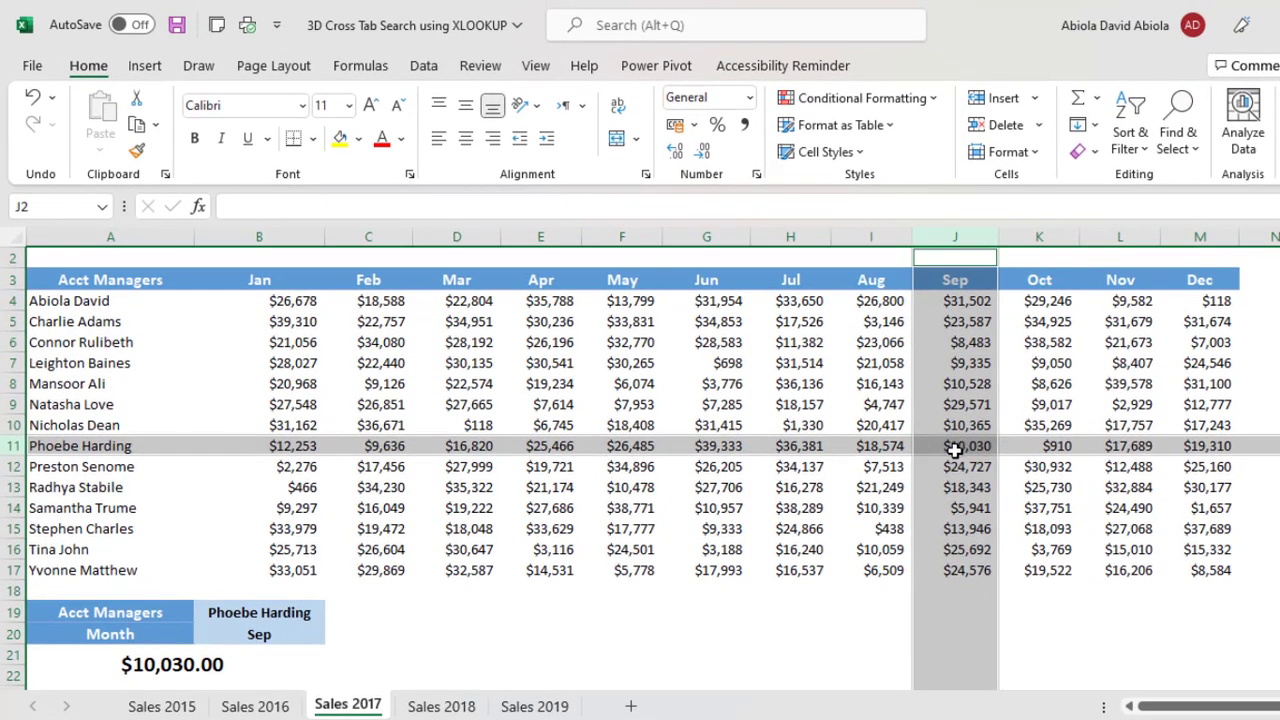
Check the Sales 2019 result in A21 by highlighting row 8 together with the May column F and inspecting their intersection at F8
left_click(553, 707)
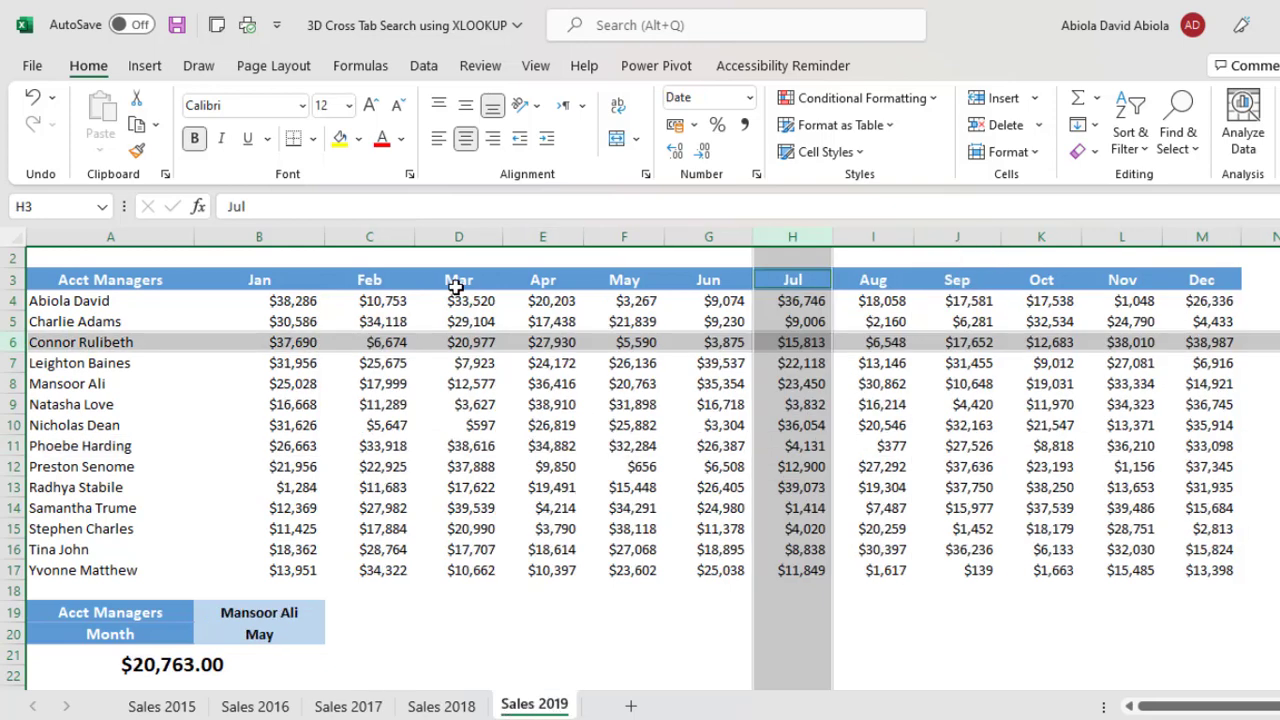
left_click(440, 320)
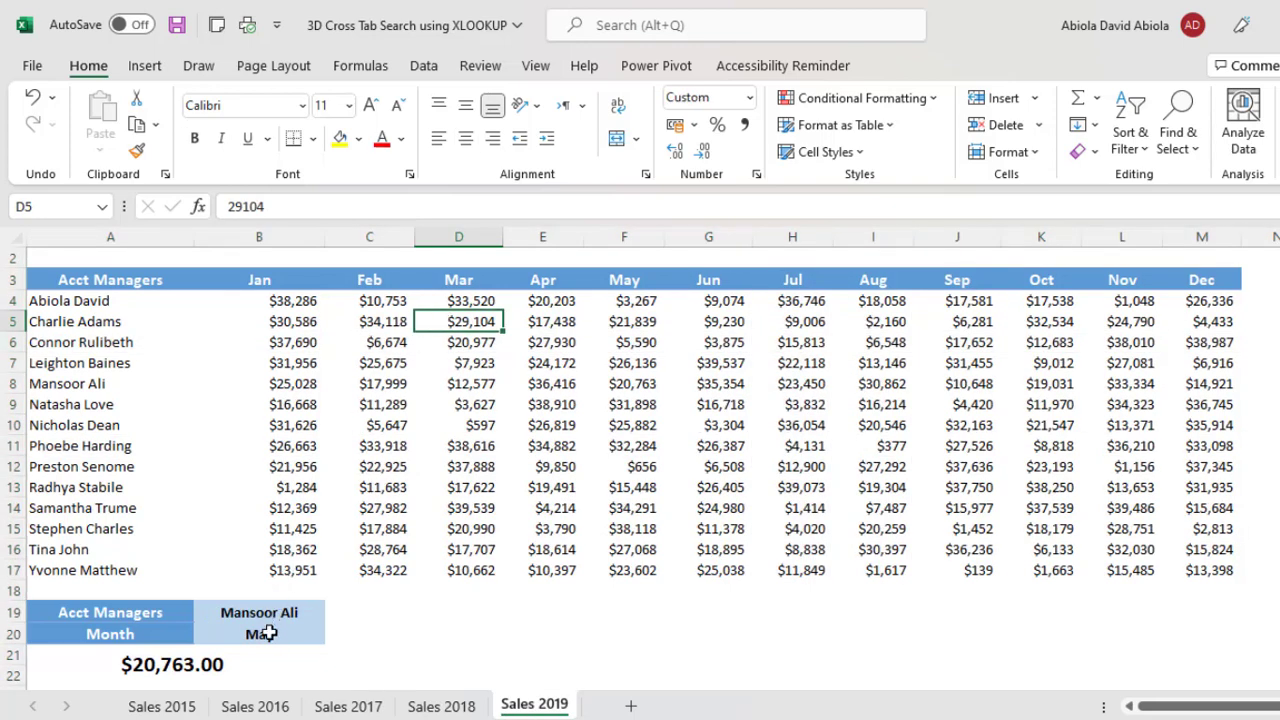
left_click(5, 388)
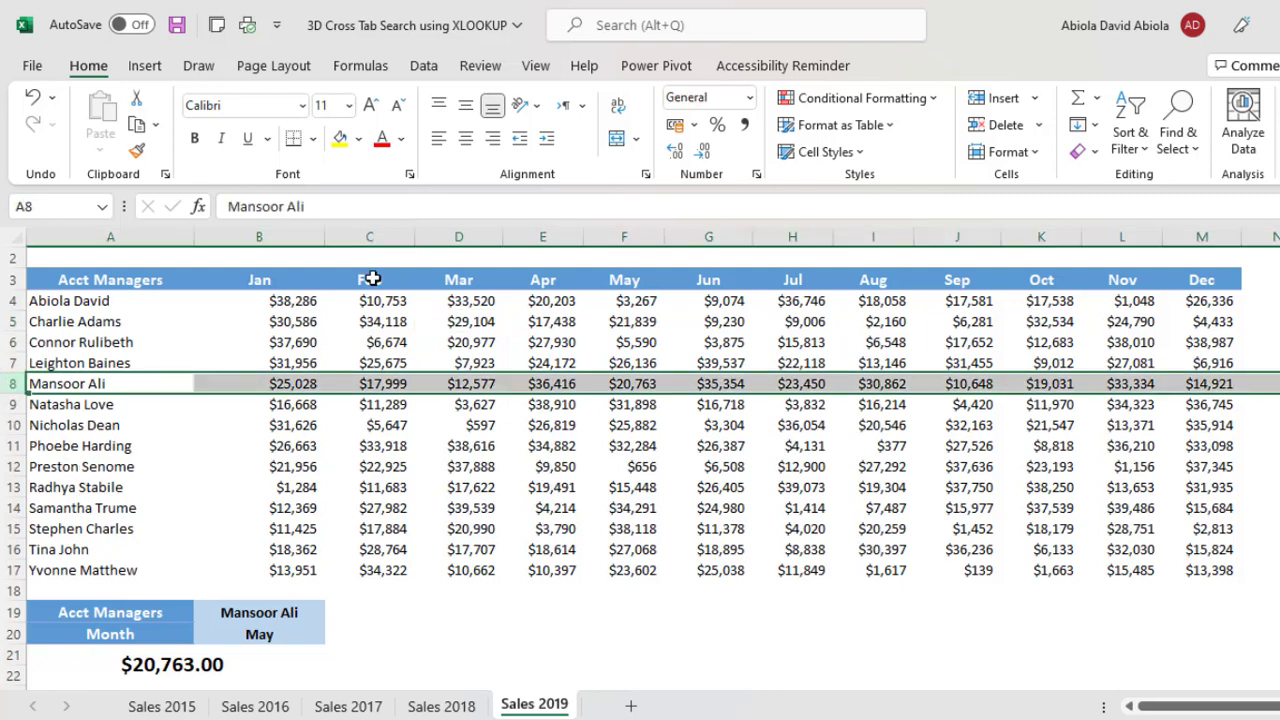
left_click(627, 237, "ctrl")
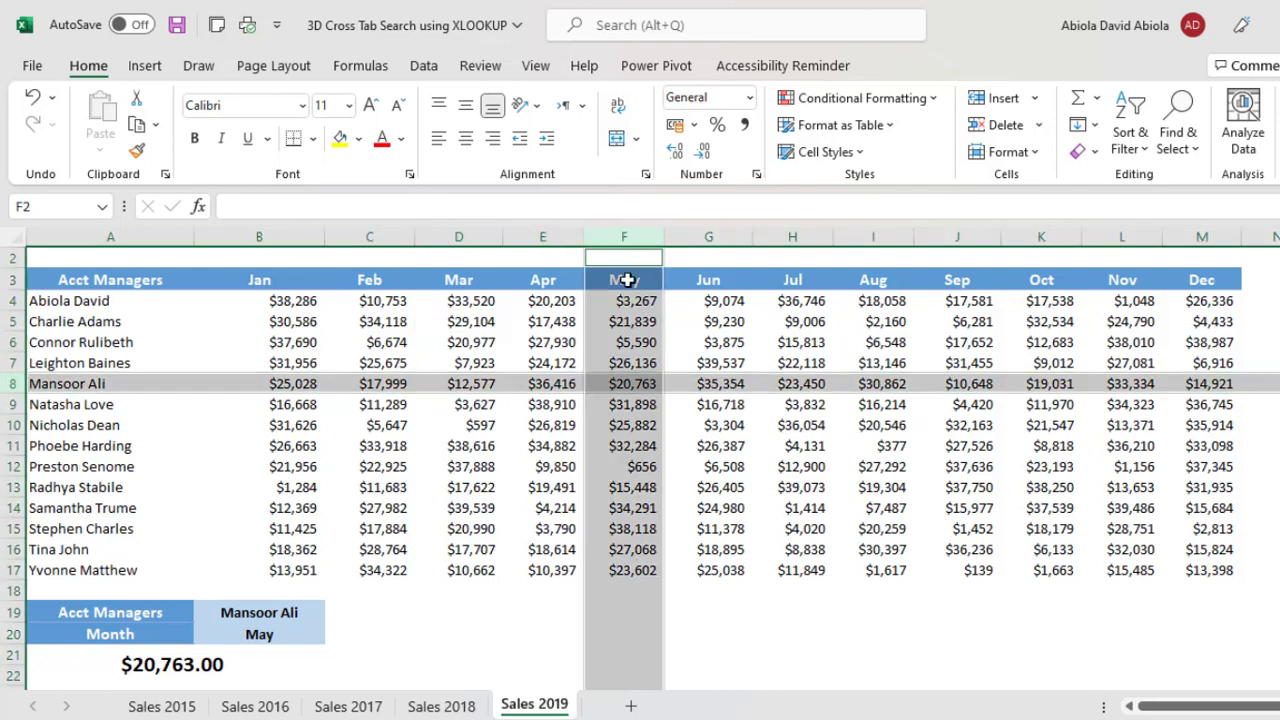
left_click(638, 384)
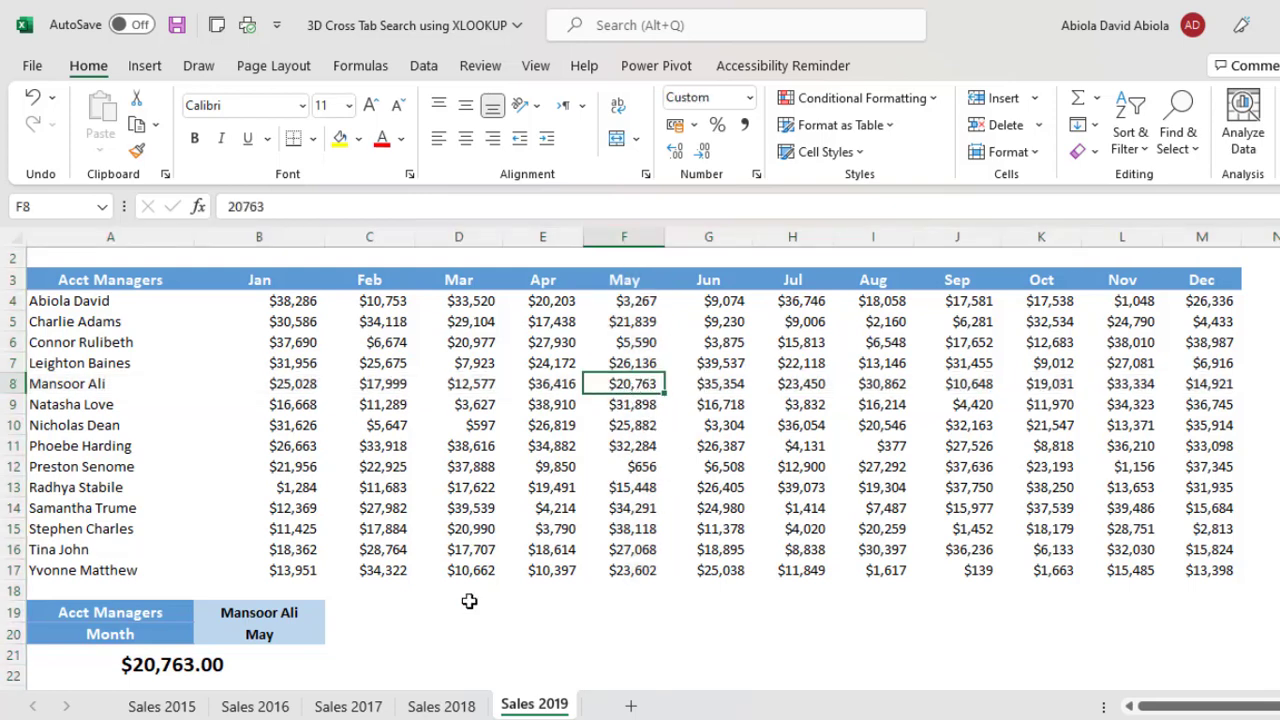
left_click(205, 670)
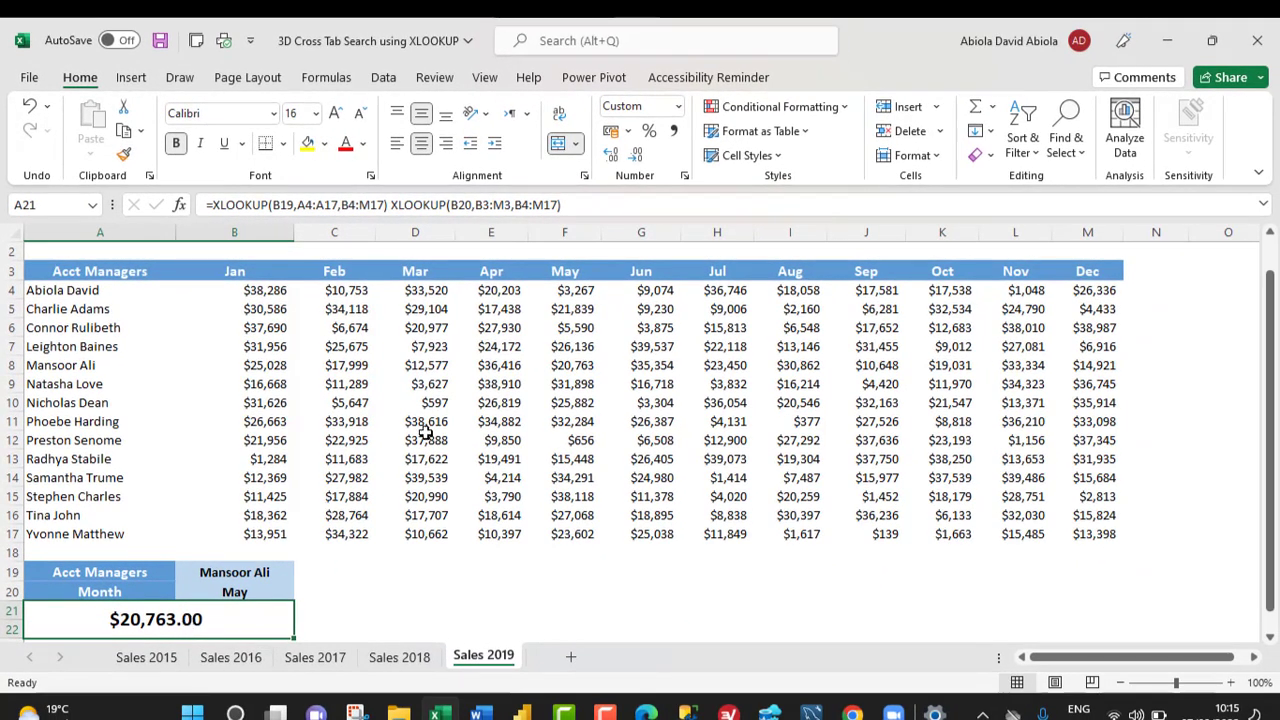
left_click(425, 421)
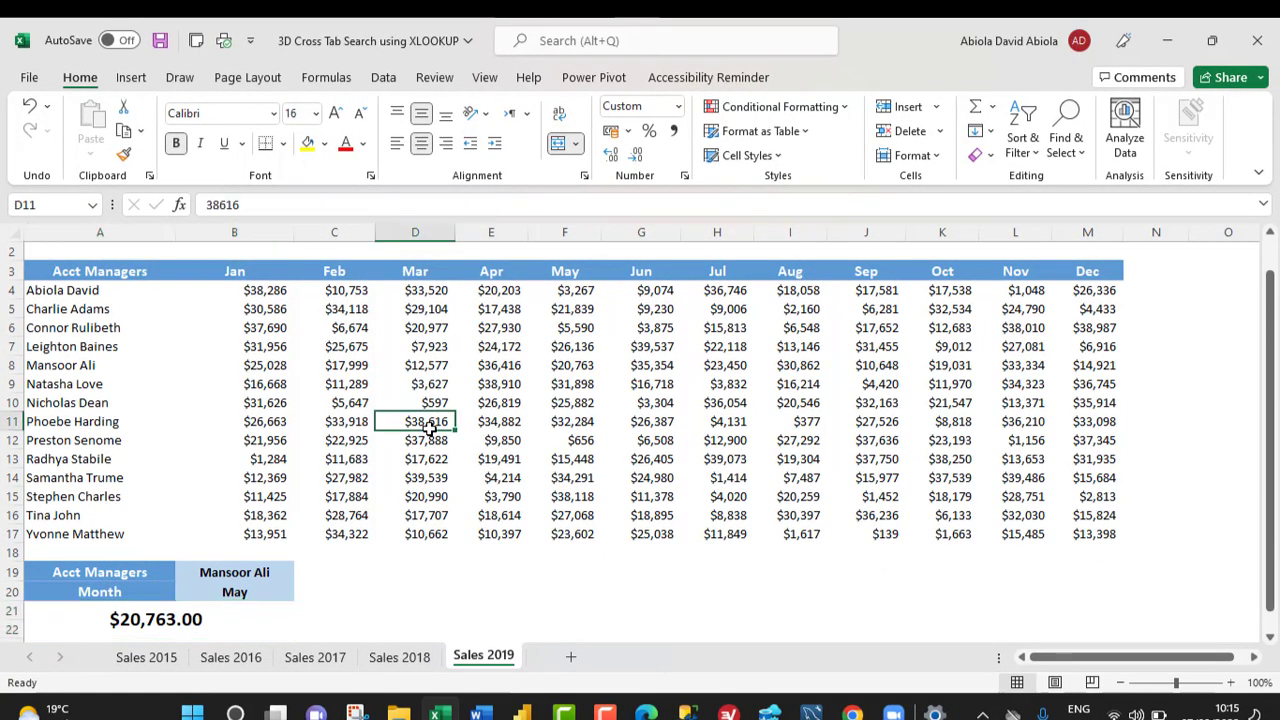